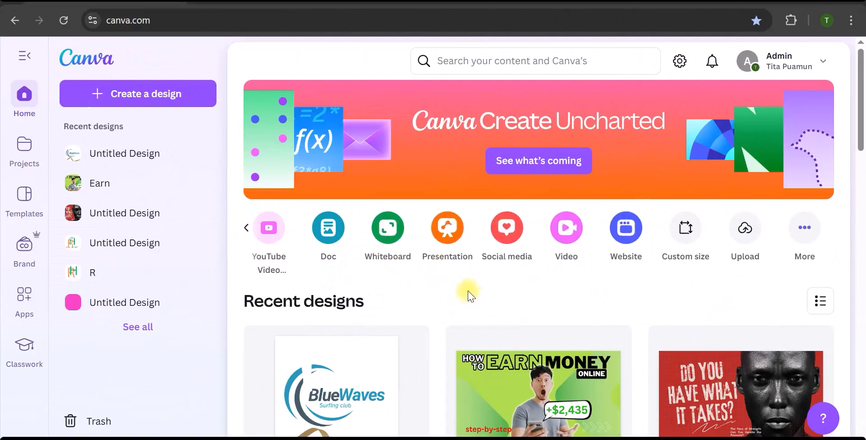
- Create a new blank Logo design measuring 500 × 500 px
left_click(686, 232)
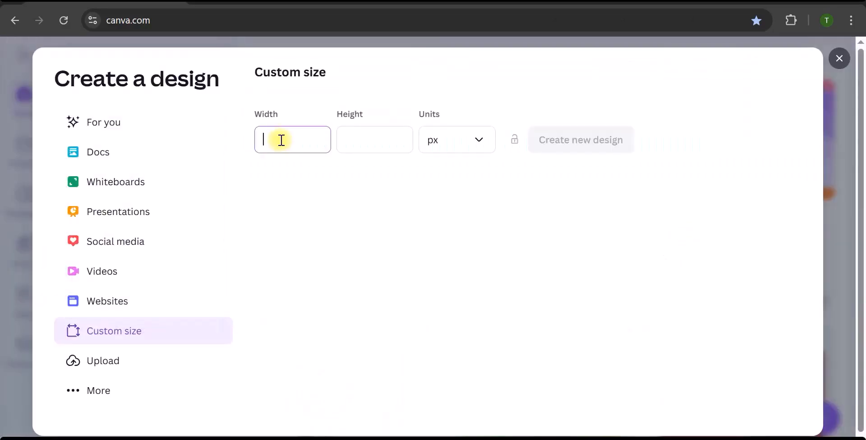
type("500")
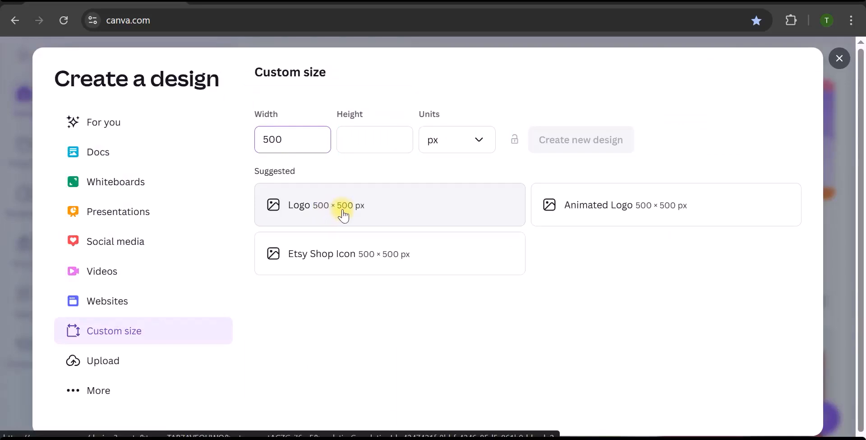
left_click(346, 212)
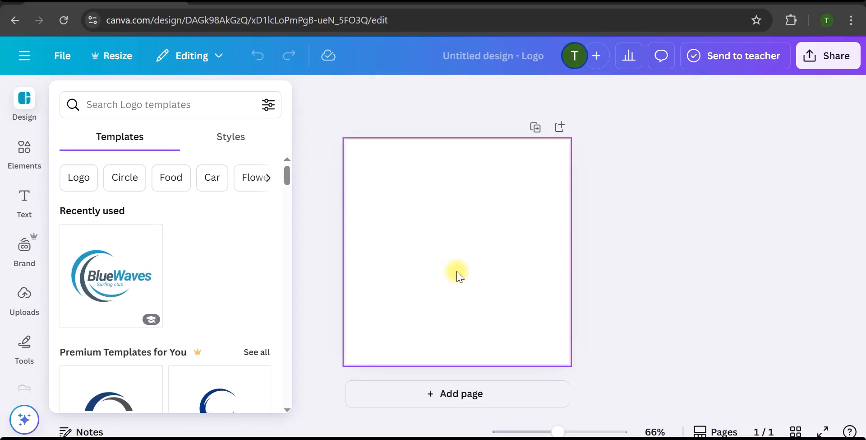
- Add a text box reading "WS" to the canvas and set its font to Archivo Black
type("text")
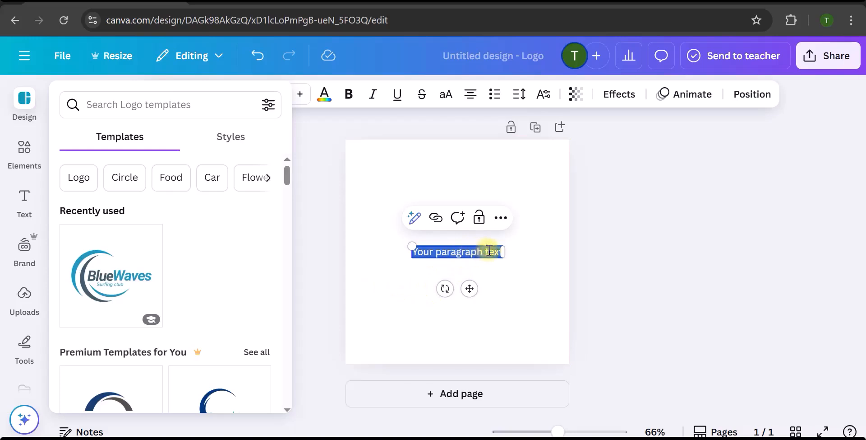
type("WS")
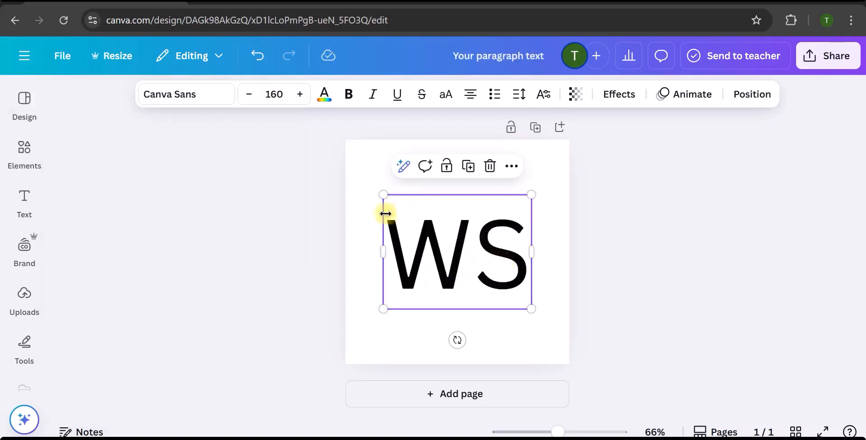
left_click(213, 95)
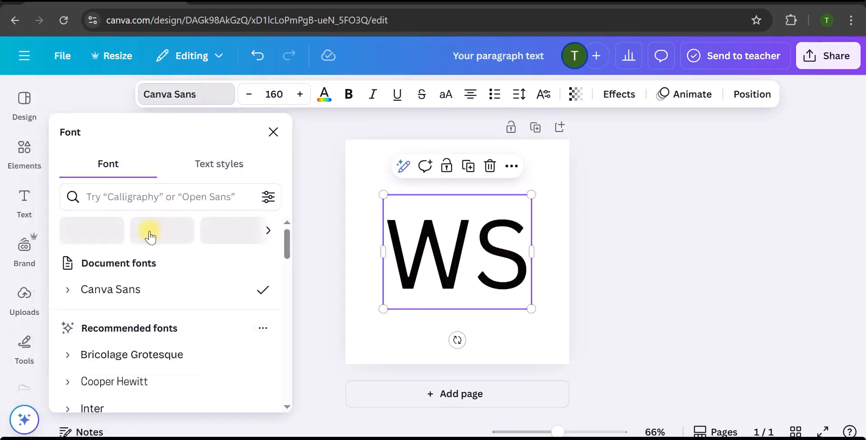
left_click(158, 200)
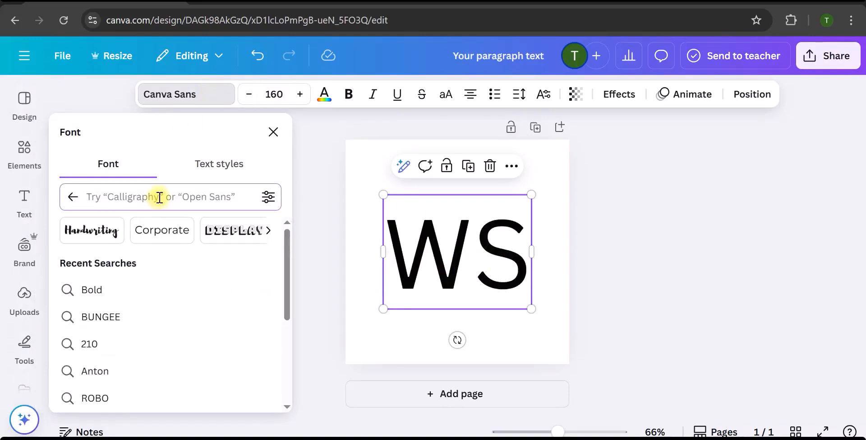
type("archiv")
left_click(149, 293)
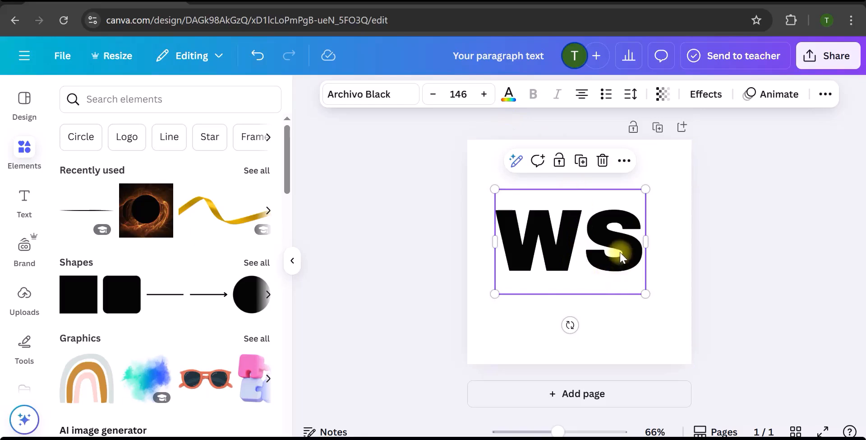
- Tighten the WS text's letter spacing to -46, enlarge it to font size 187 and centre it on the page
left_click(630, 95)
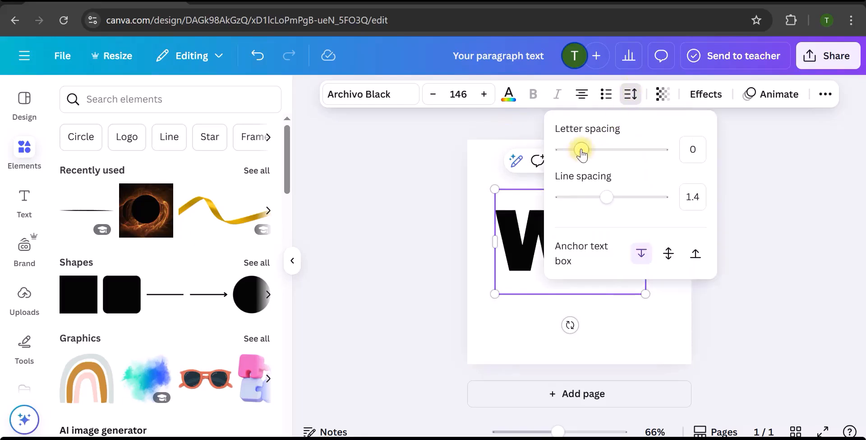
left_click_drag(582, 153, 577, 154)
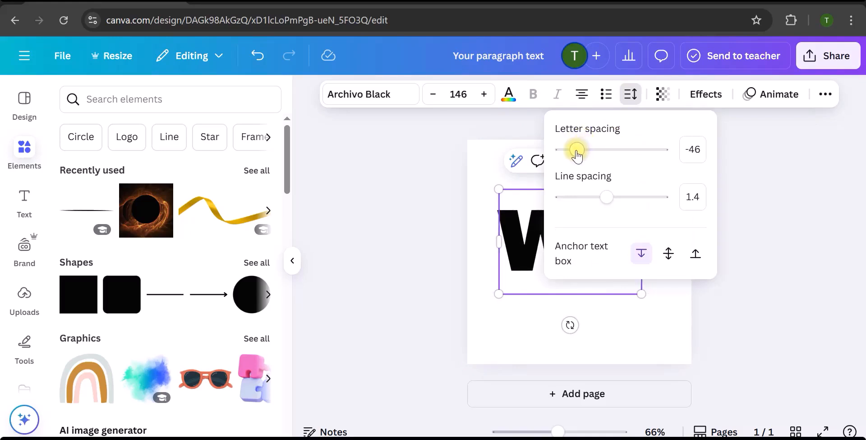
left_click_drag(615, 257, 620, 238)
left_click_drag(643, 287, 679, 315)
mouse_move(625, 240)
left_mouse_down()
mouse_move(617, 243)
mouse_move(626, 249)
left_mouse_up()
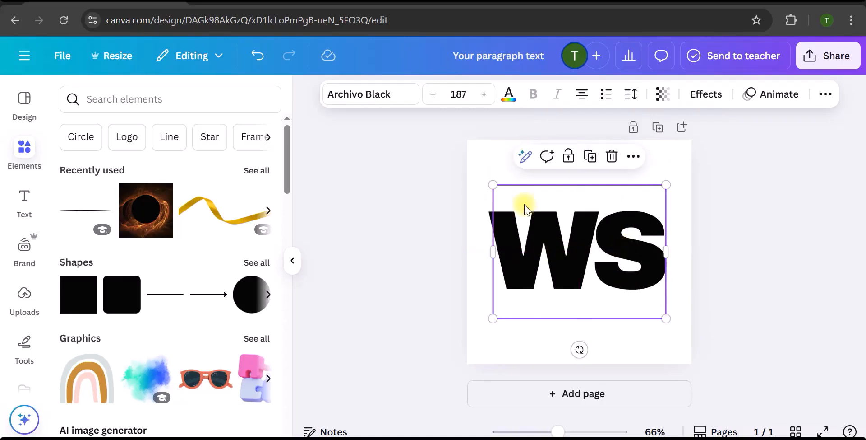
left_click(117, 98)
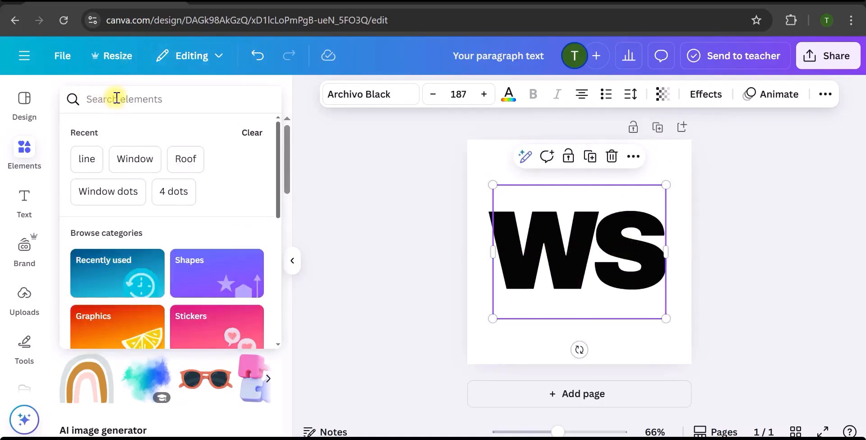
left_click(86, 159)
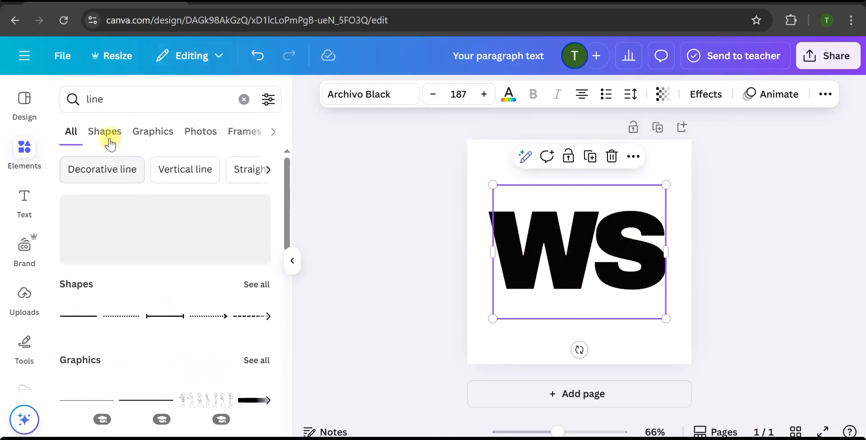
left_click(155, 135)
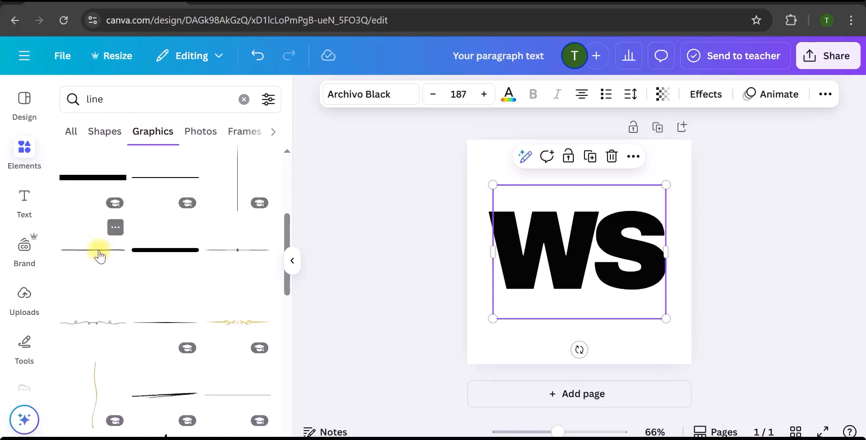
scroll(206, 266, "down", 5)
left_click(243, 99)
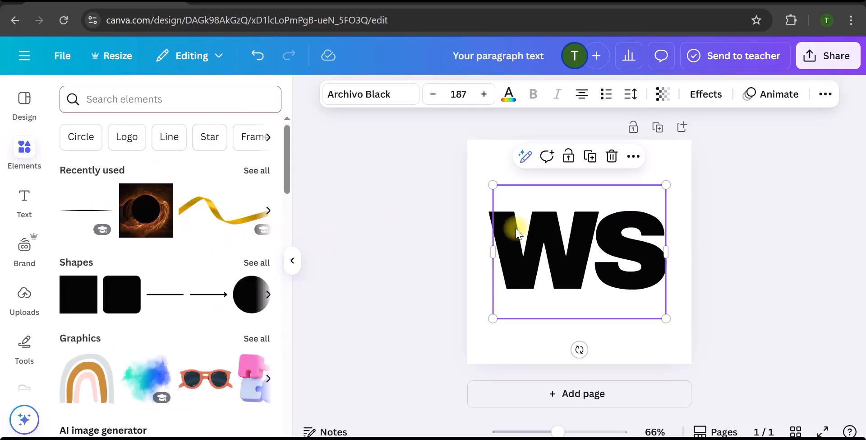
- Add the recently used thin tapered line and stretch it diagonally across the WS letters, sloping down from upper left to lower right
left_click(85, 217)
left_click_drag(569, 281, 556, 277)
left_click_drag(662, 284, 701, 286)
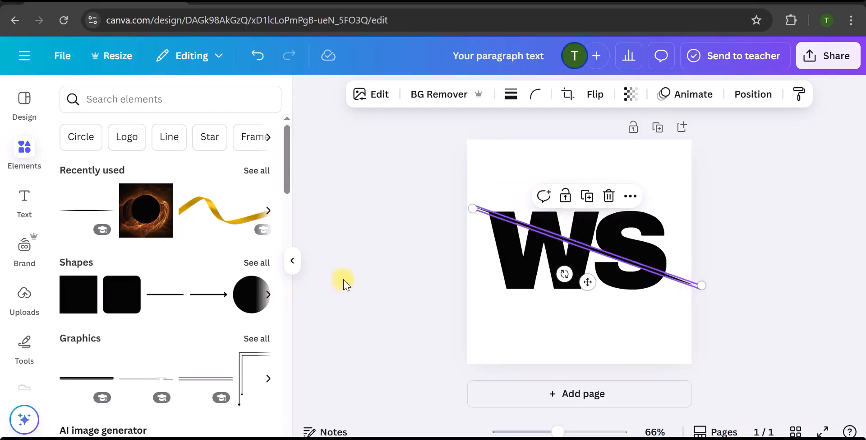
left_click(378, 279)
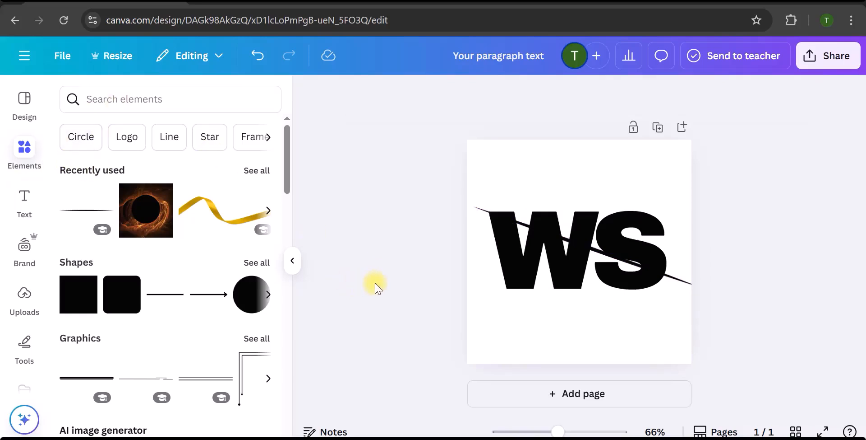
- Add a blue rectangle, then rotate and stretch it to cover everything above the diagonal line, its lower edge following the line
key("r")
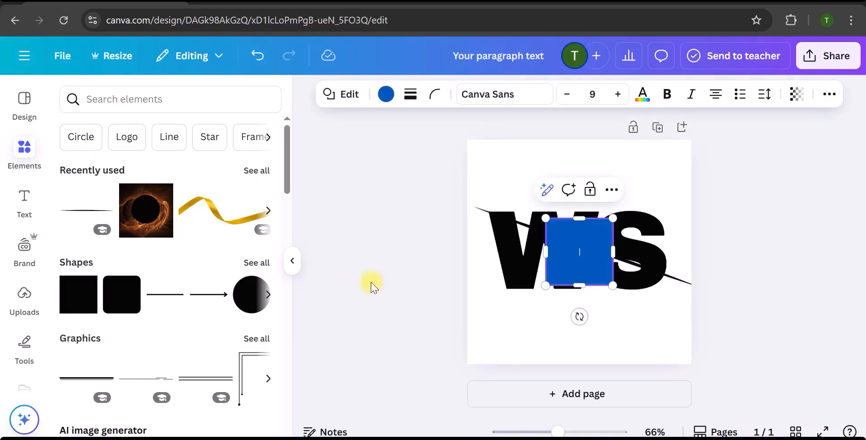
left_click_drag(548, 252, 465, 243)
left_click_drag(591, 191, 579, 194)
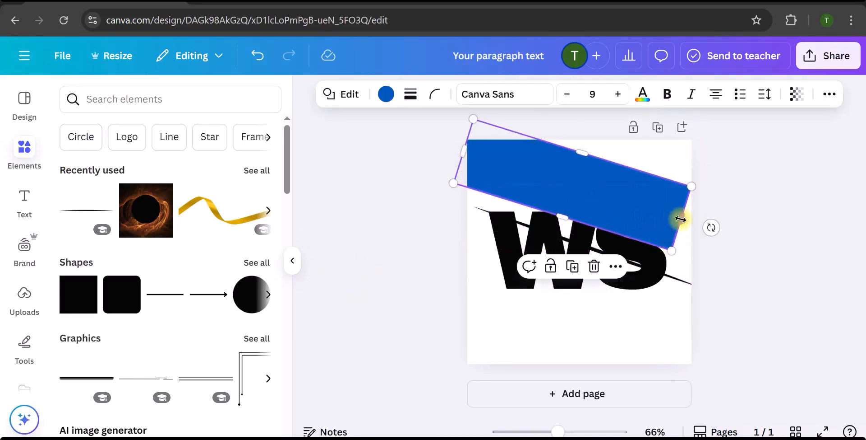
left_click_drag(681, 219, 727, 234)
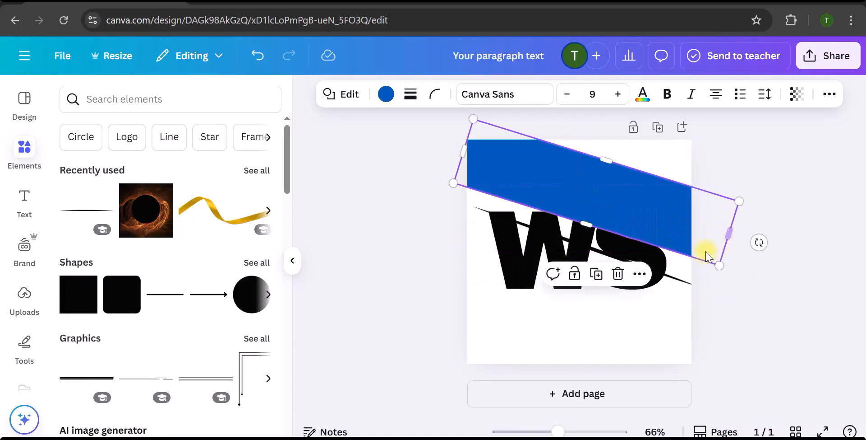
left_click_drag(586, 227, 582, 238)
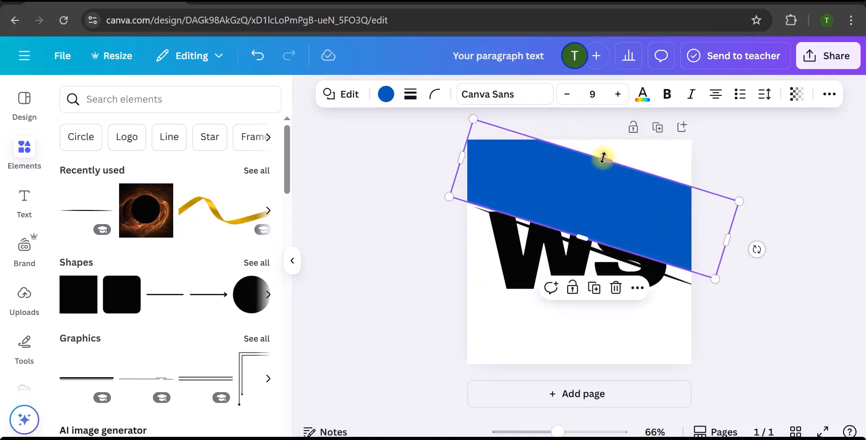
left_click_drag(607, 160, 632, 132)
left_click_drag(654, 186, 653, 191)
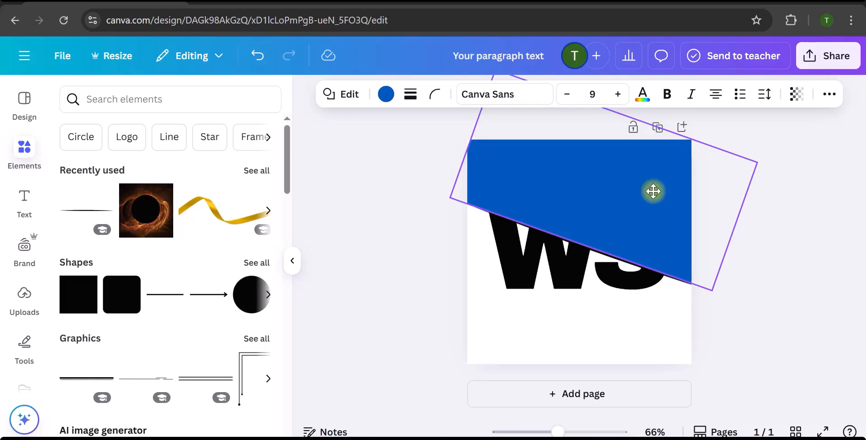
left_click_drag(653, 191, 653, 191)
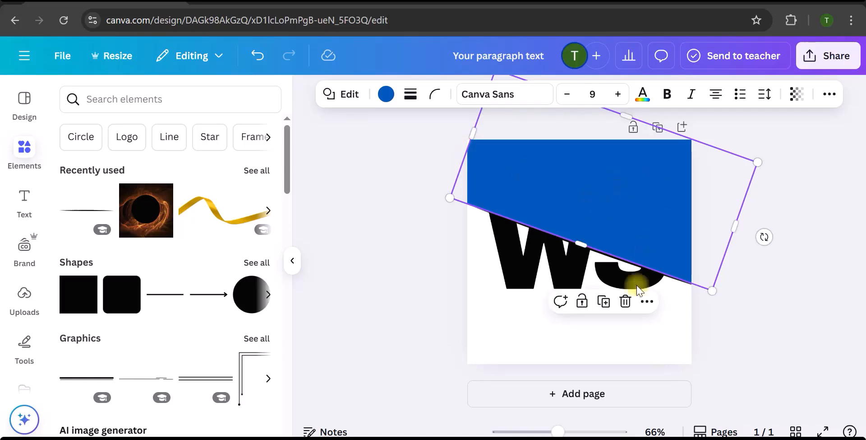
- Duplicate the blue rectangle and place the copy below the diagonal line, leaving only a thin slit between the two
left_click(604, 302)
left_click_drag(600, 301, 521, 309)
left_click(819, 287)
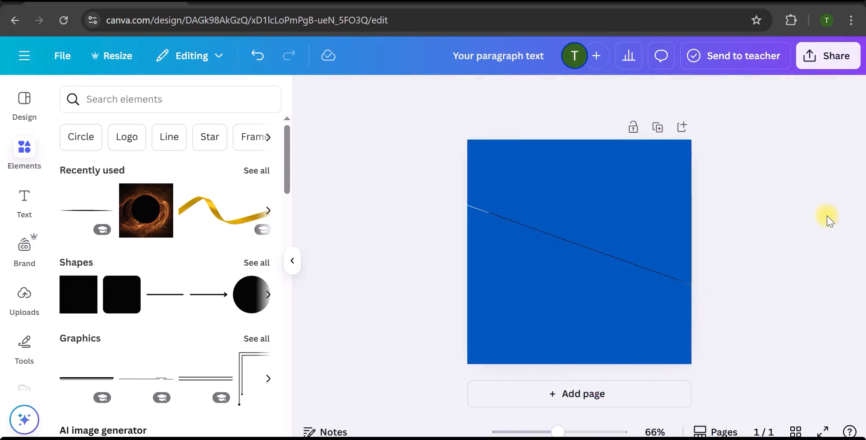
- Duplicate the page and recolour the upper rectangle on the copy white
left_click(658, 127)
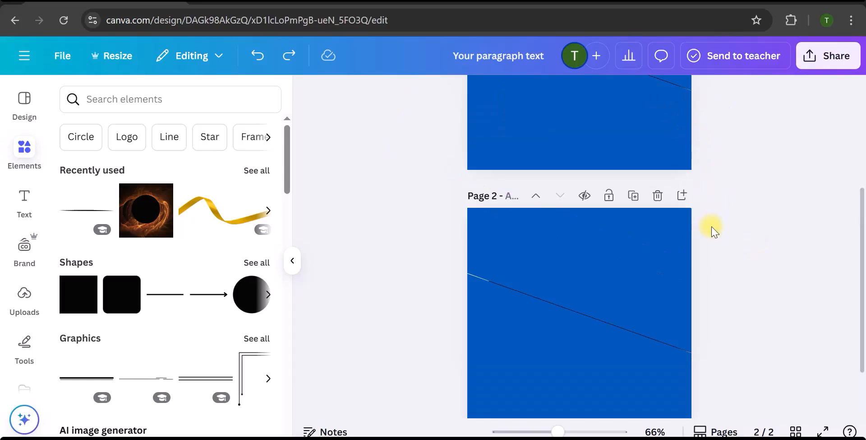
scroll(711, 226, "down", 3)
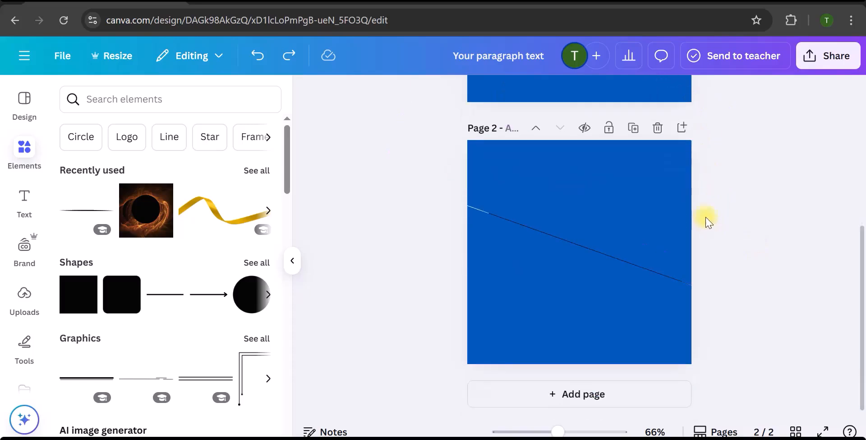
left_click(627, 199)
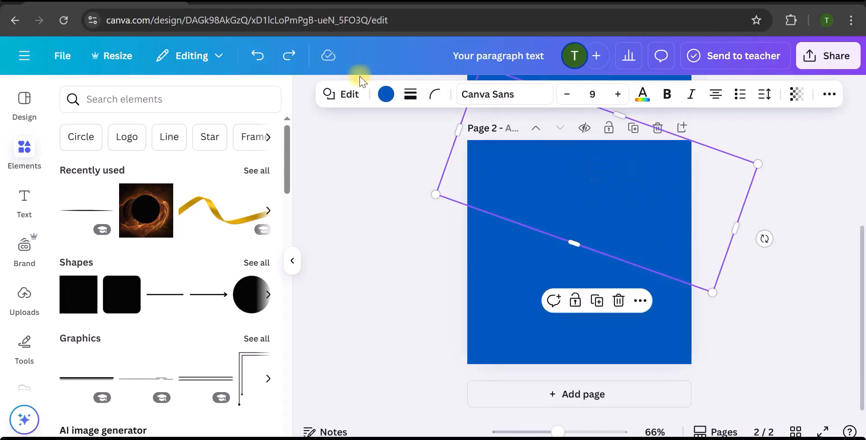
left_click(386, 94)
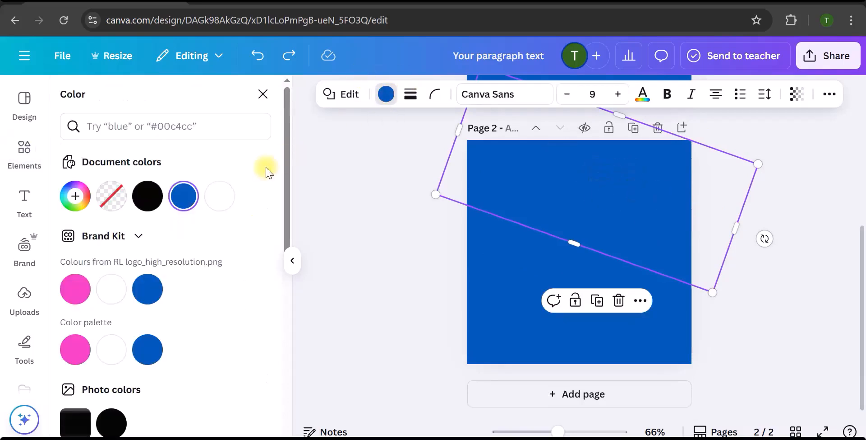
left_click(220, 195)
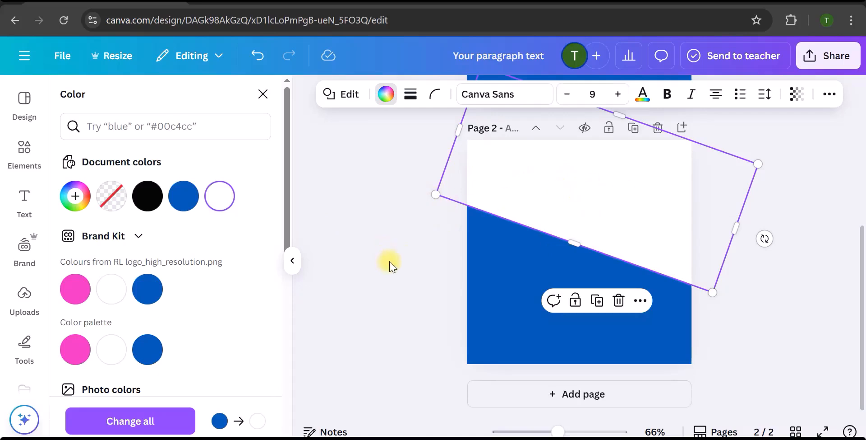
- Duplicate page 1 again to get another copy with both rectangles blue
scroll(433, 270, "up", 5)
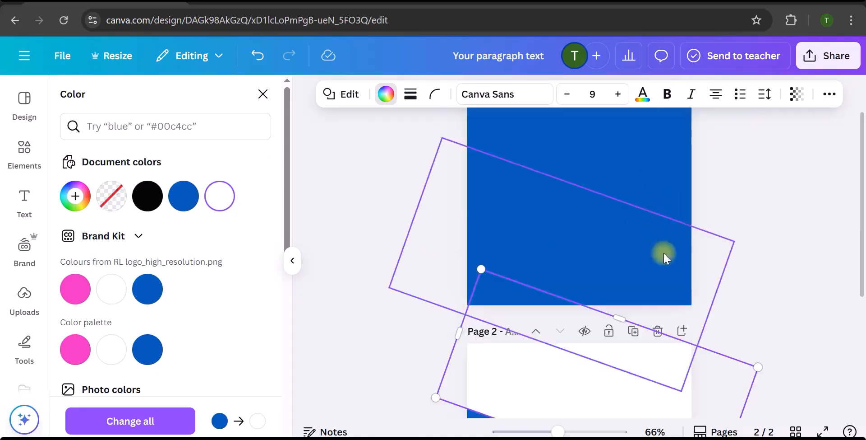
left_click(654, 232)
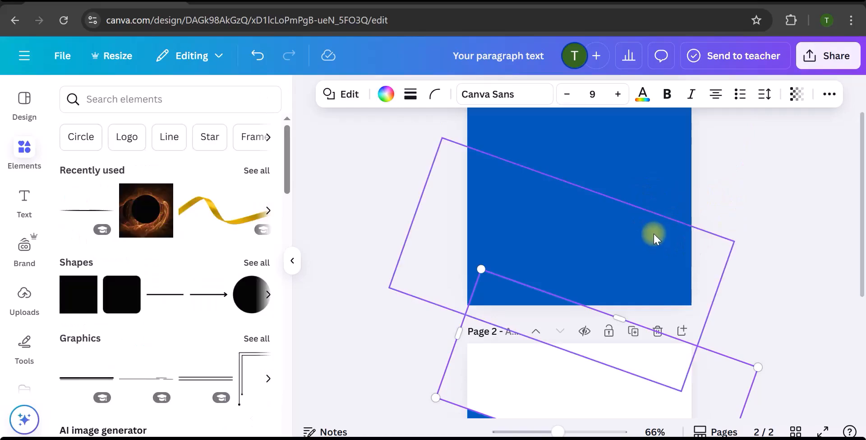
scroll(634, 135, "up", 2)
left_click(634, 128)
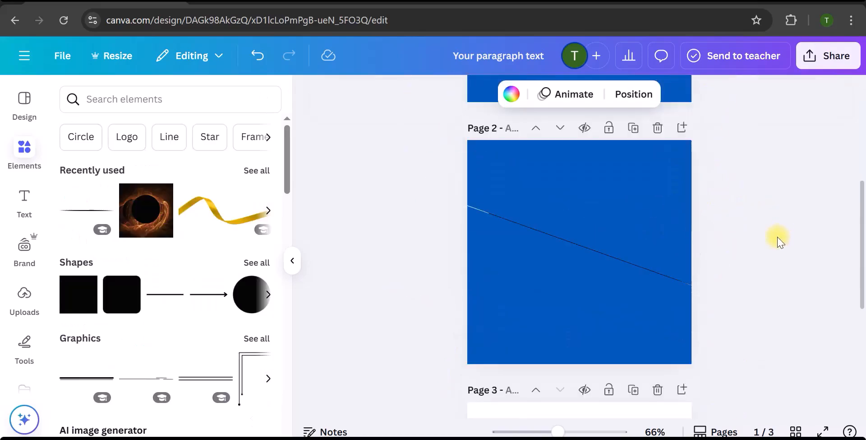
- On page 2, recolour the lower rectangle white and delete the upper blue rectangle to expose the top half of the letters
scroll(778, 238, "down", 5)
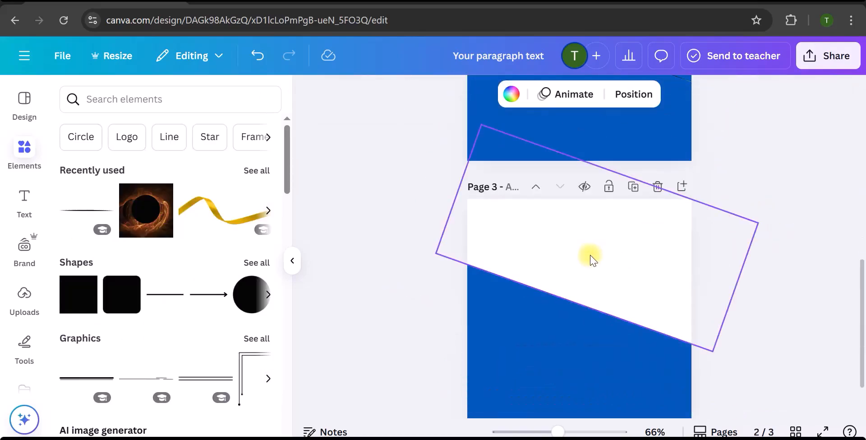
scroll(571, 255, "up", 3)
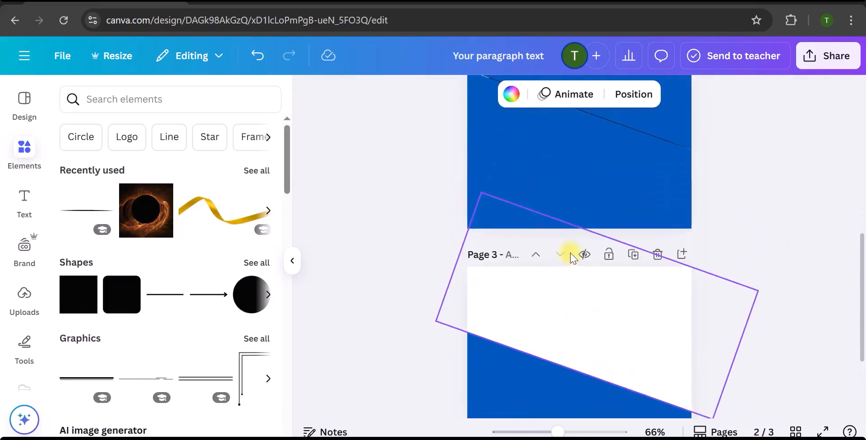
left_click(512, 224)
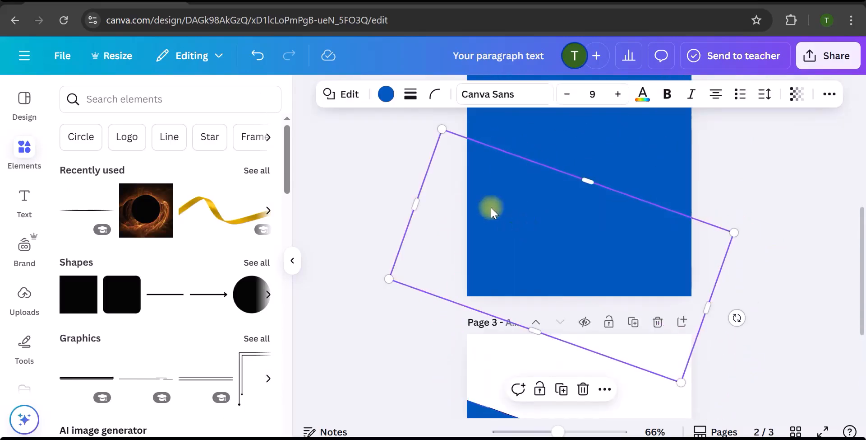
left_click(386, 94)
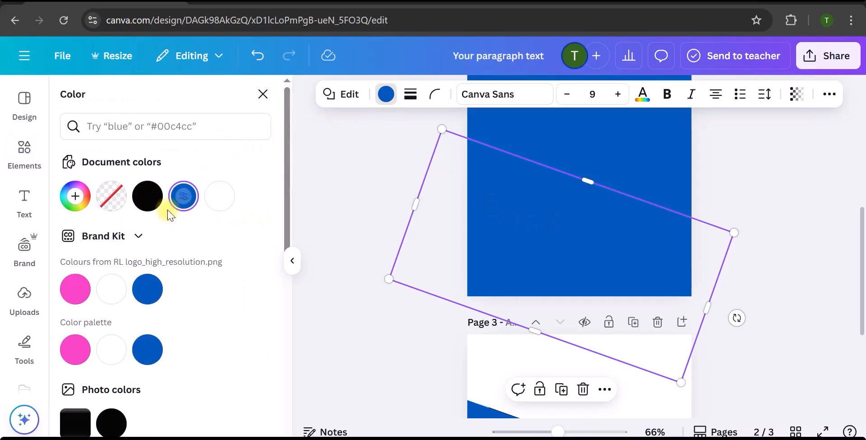
left_click(218, 198)
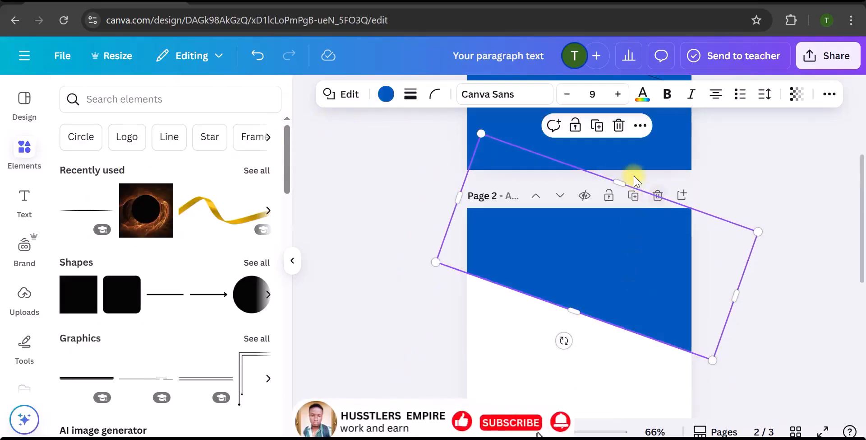
left_click(619, 131)
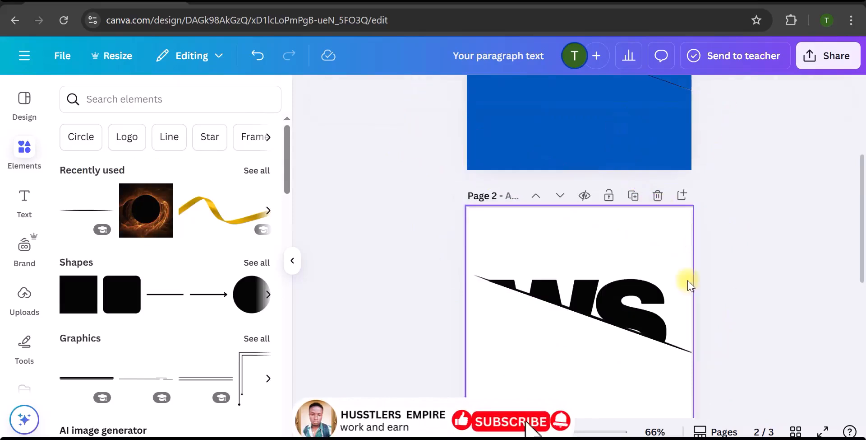
- Delete the lower blue rectangle on page 3 to expose the bottom half of the letters
scroll(613, 292, "down", 3)
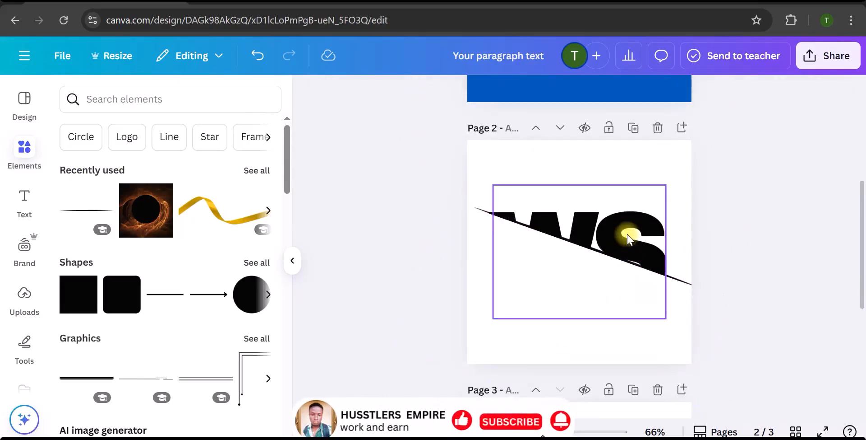
scroll(626, 234, "down", 6)
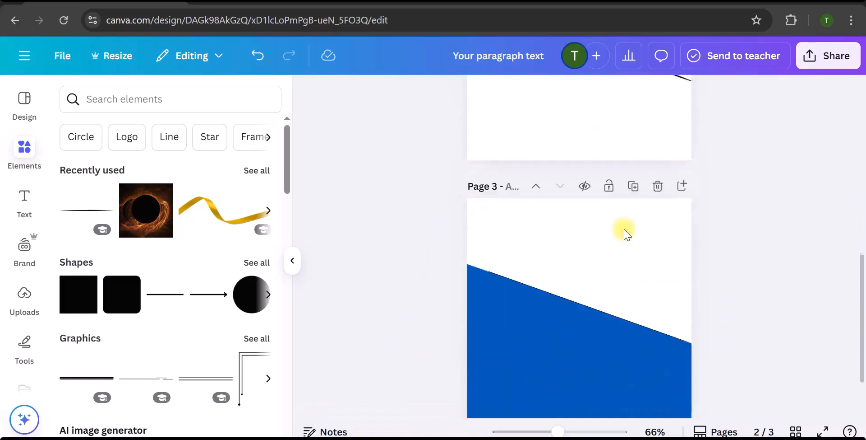
left_click(582, 280)
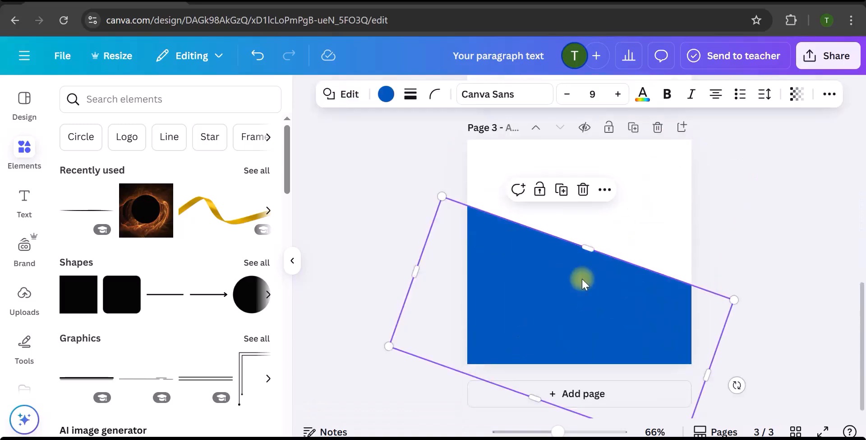
left_click(583, 190)
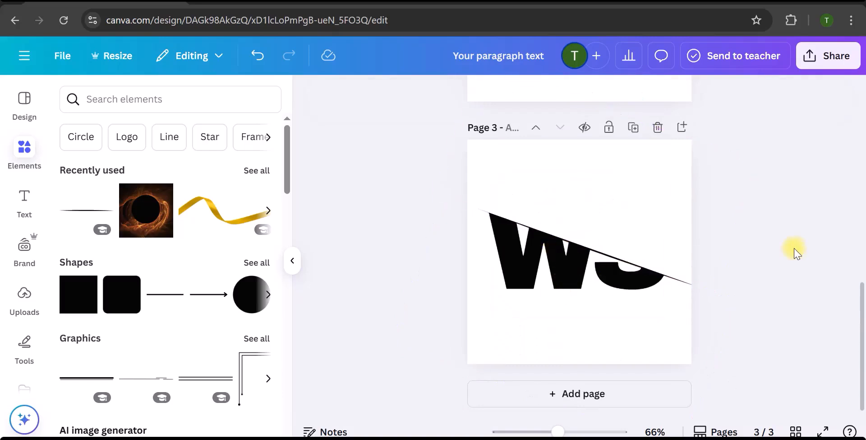
- Select page 2 and download pages 1–3 as PNG with a transparent background
scroll(762, 256, "up", 2)
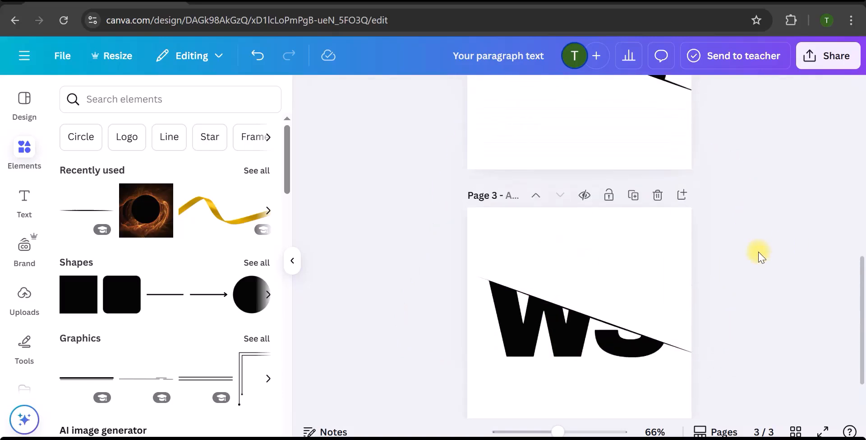
scroll(762, 256, "up", 5)
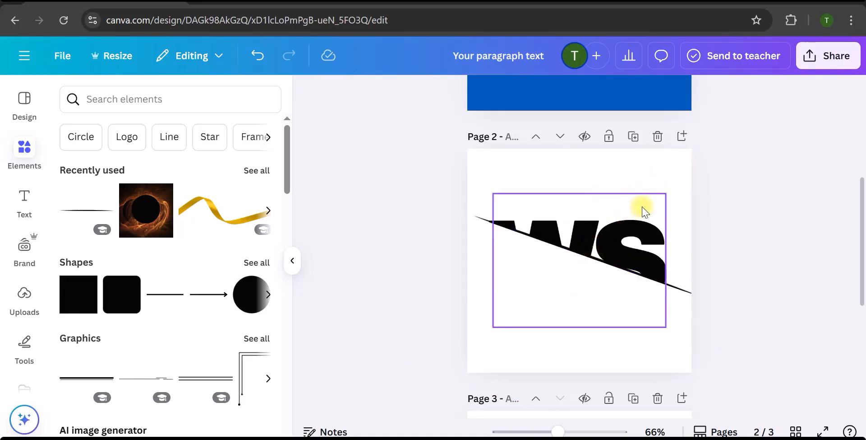
left_click(669, 188)
left_click(834, 55)
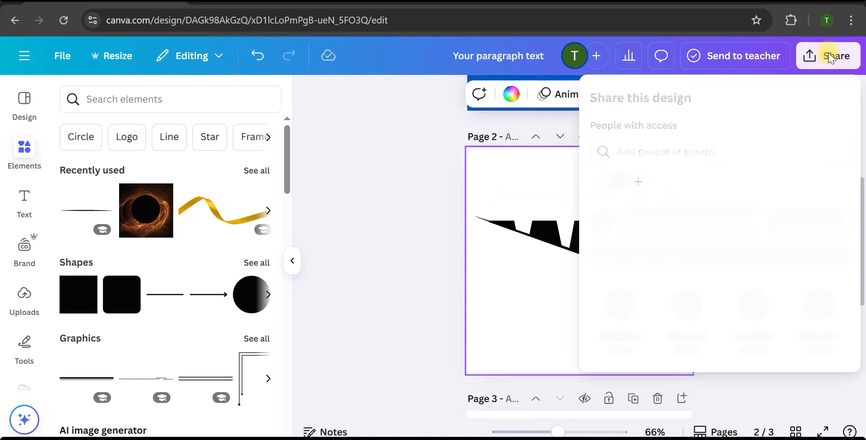
scroll(655, 226, "down", 2)
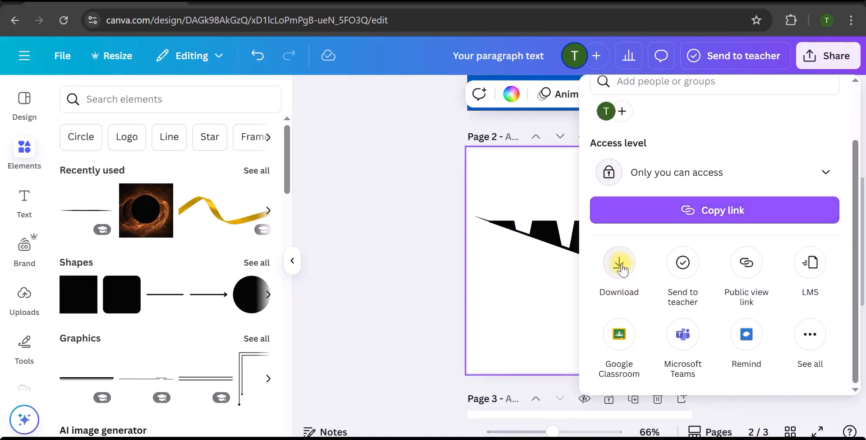
left_click(621, 269)
scroll(646, 246, "down", 2)
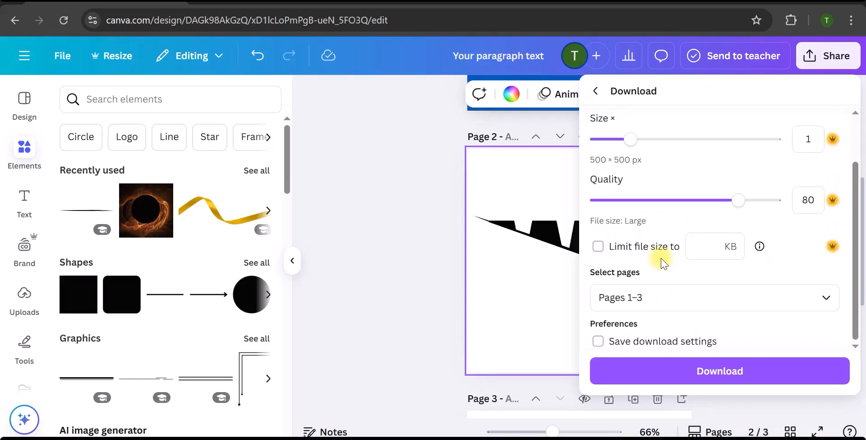
scroll(661, 259, "up", 3)
left_click(668, 151)
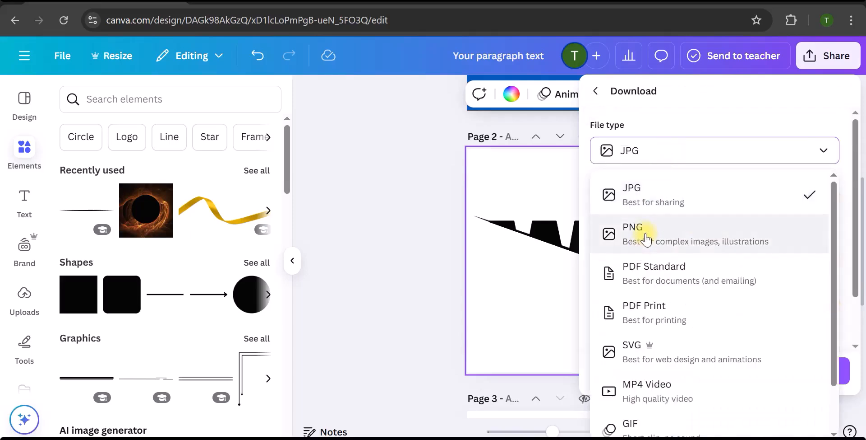
left_click(647, 238)
scroll(600, 251, "down", 1)
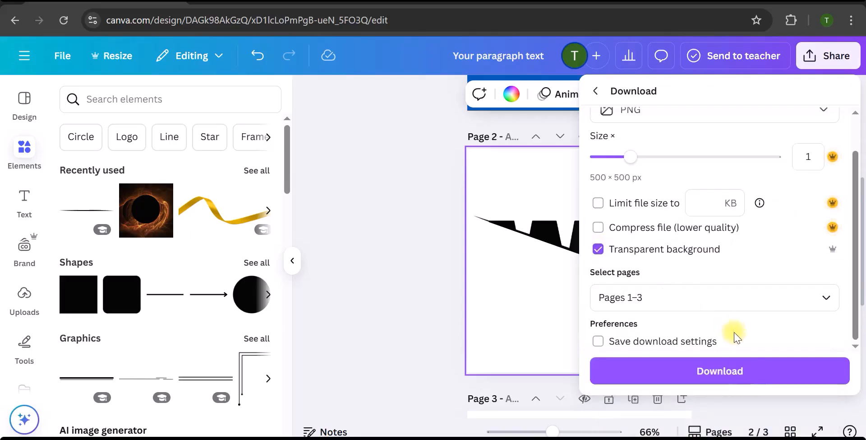
left_click(746, 374)
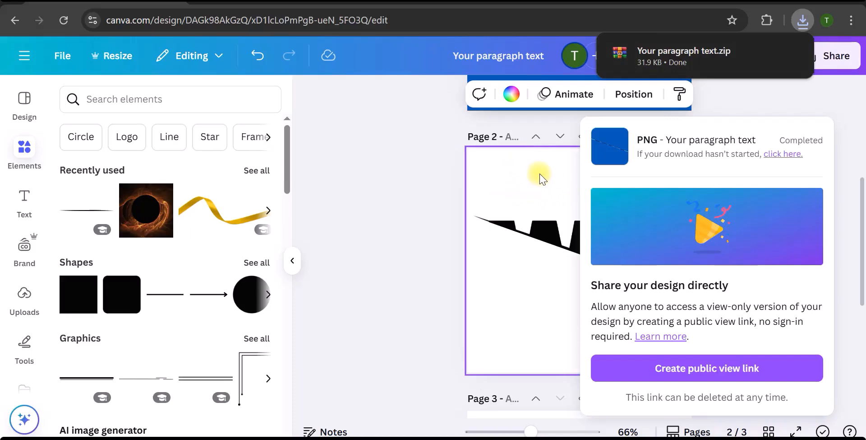
- Download only page 2 as a PNG with a transparent background
left_click(804, 54)
left_click(817, 59)
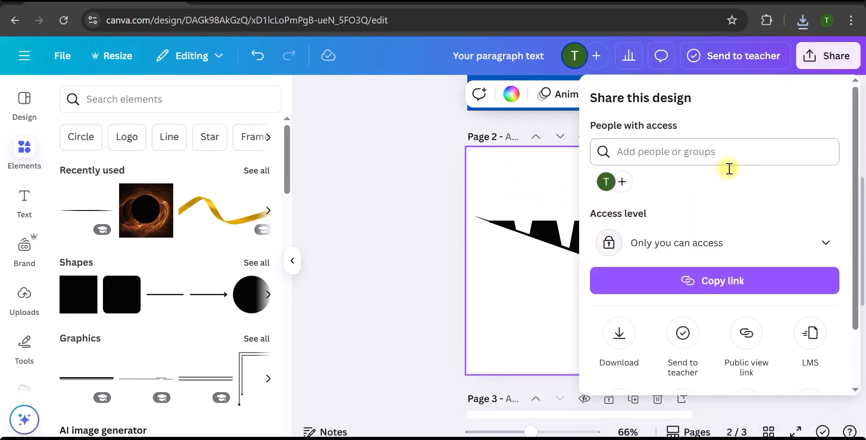
left_click(619, 332)
left_click(714, 150)
left_click(649, 228)
left_click(686, 290)
scroll(767, 332, "down", 1)
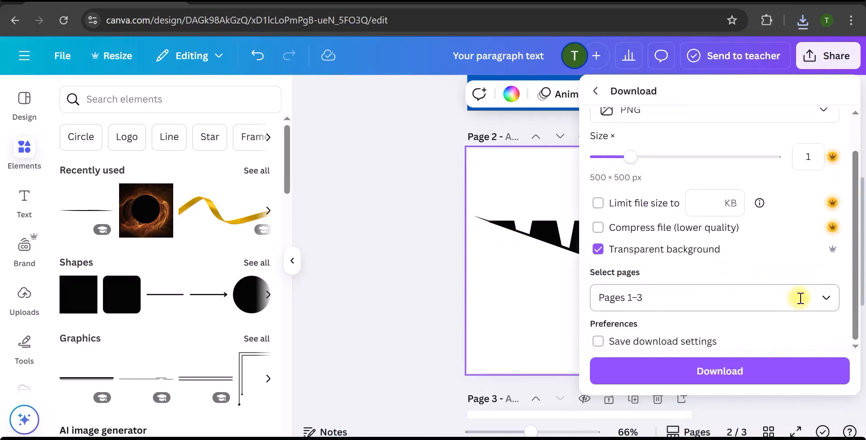
left_click(801, 298)
left_click(610, 117)
left_click(730, 258)
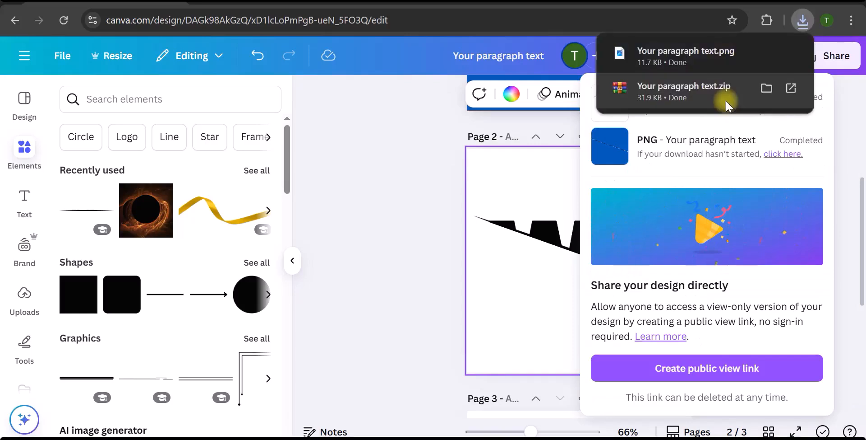
- Select page 3 and download it as a JPG
scroll(496, 316, "down", 4)
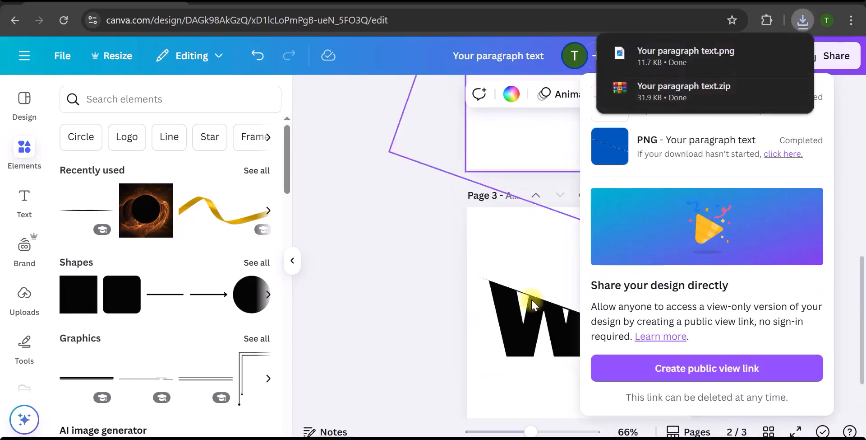
left_click(556, 260)
scroll(860, 242, "up", 3)
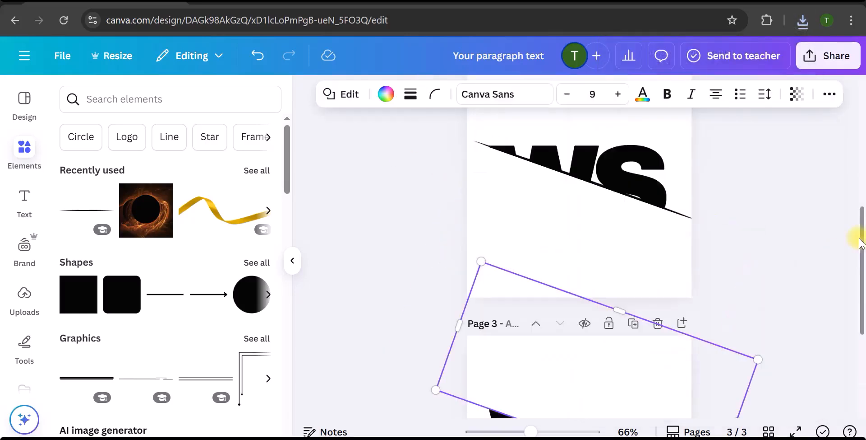
scroll(681, 313, "down", 4)
left_click(681, 313)
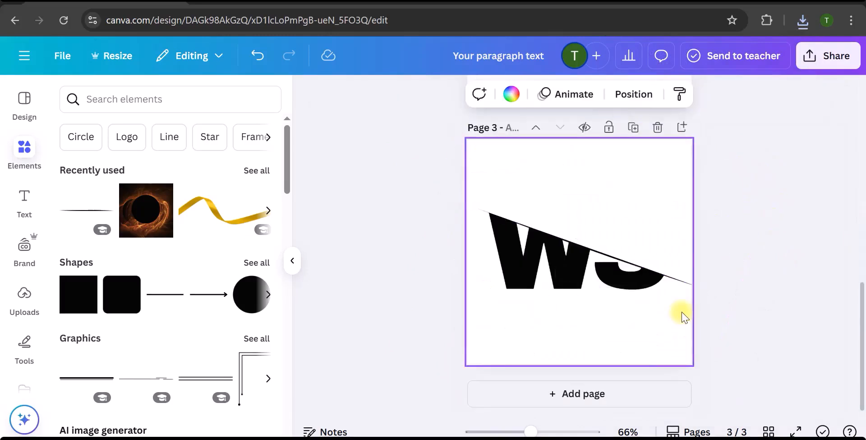
left_click(815, 56)
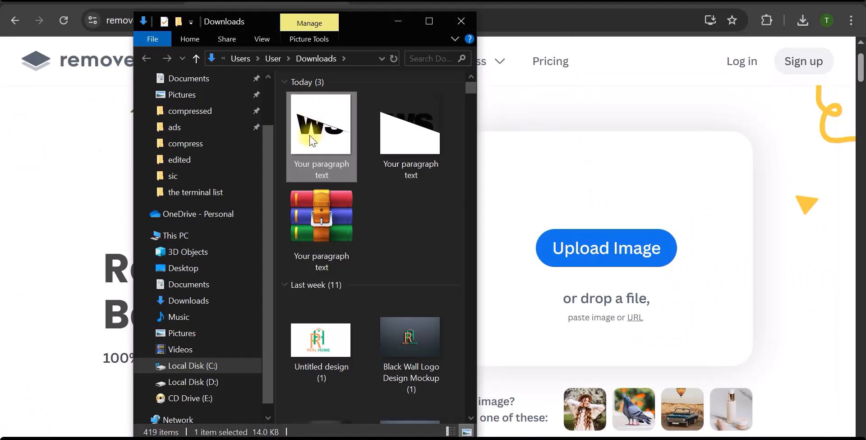
- In remove.bg, upload the page 3 image from the Downloads folder and download the free 500 x 500 preview without its background
left_click_drag(315, 127, 534, 257)
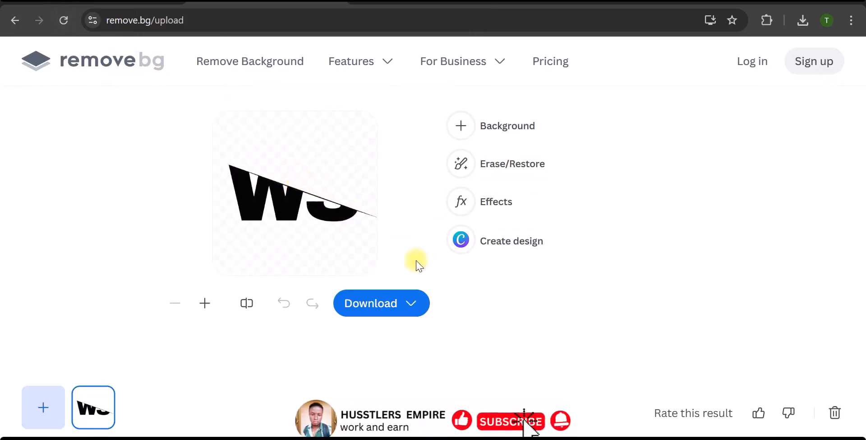
left_click(407, 304)
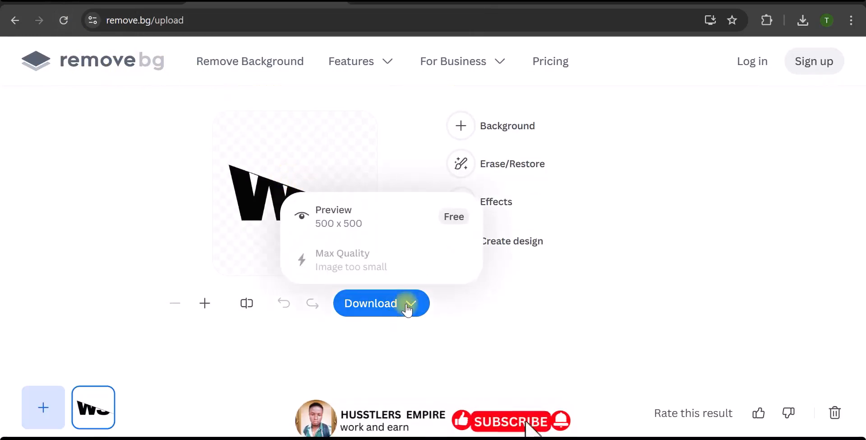
left_click(420, 220)
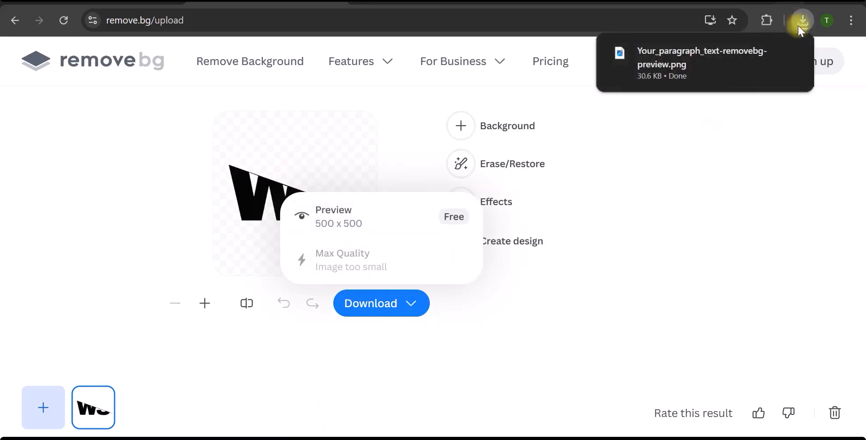
- Locate the removebg preview in the Downloads folder, switch back to Canva and upload it together with the page 2 PNG
mouse_move(689, 77)
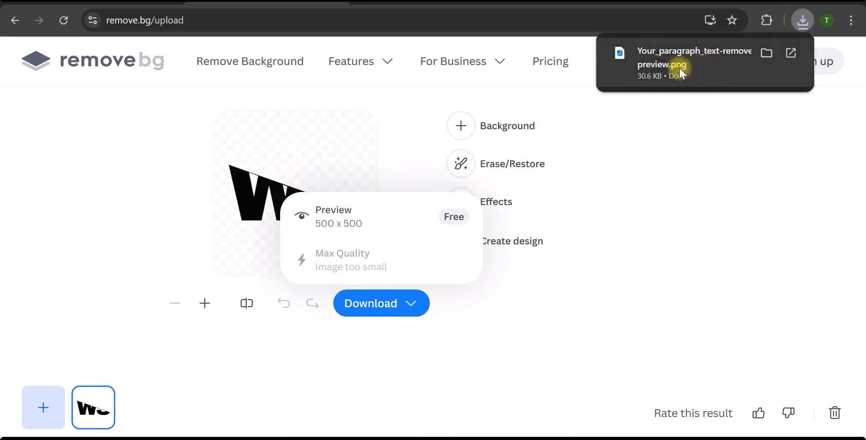
left_click(767, 54)
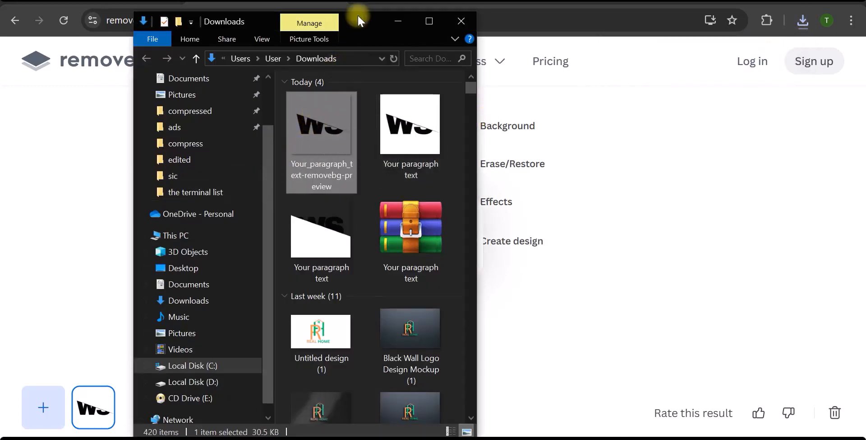
left_click(293, 7)
key("alt+Tab")
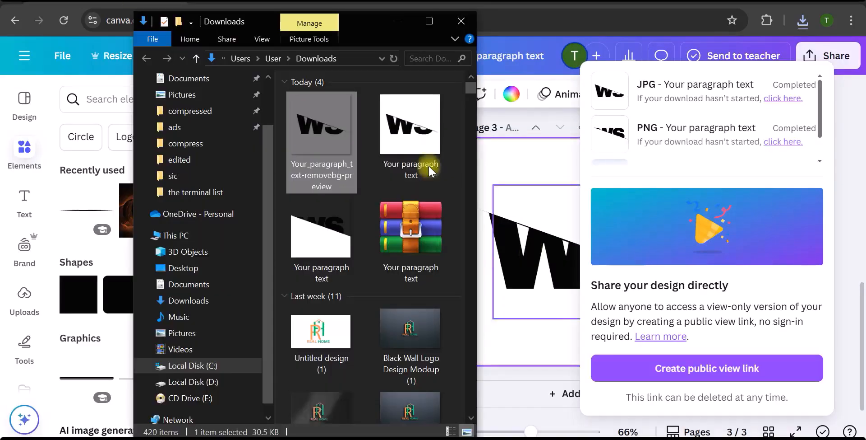
left_click_drag(336, 138, 86, 179)
left_click_drag(321, 230, 89, 233)
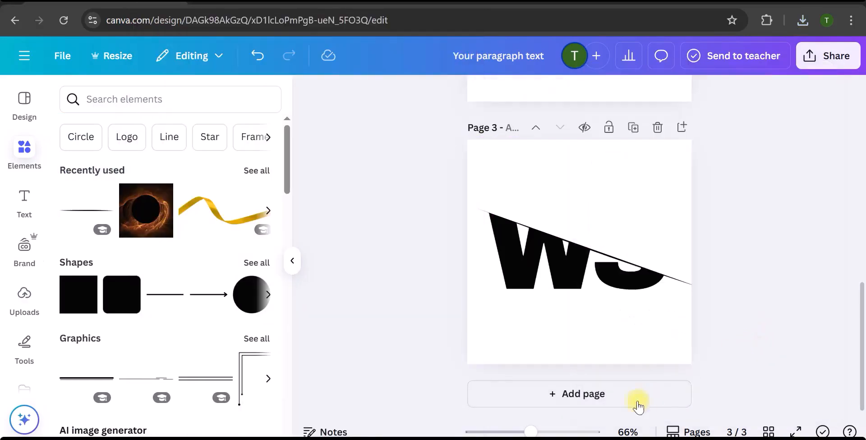
- Add a blank page 4 and place the two uploaded WS halves on it, the top half above the bottom half
left_click(624, 394)
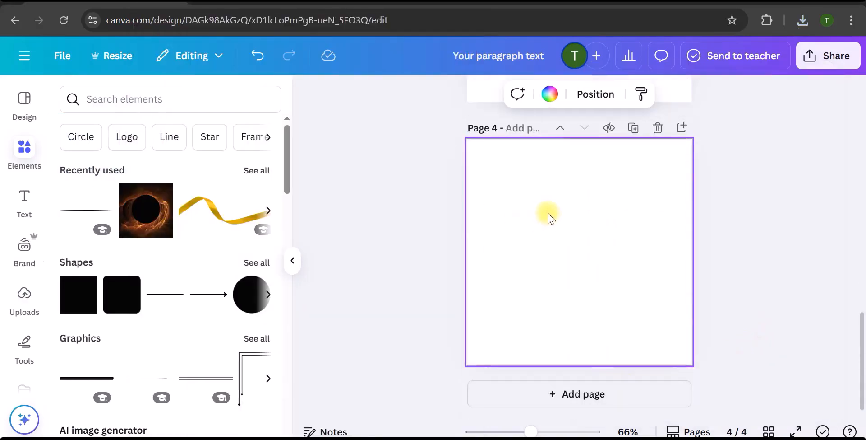
left_click(23, 295)
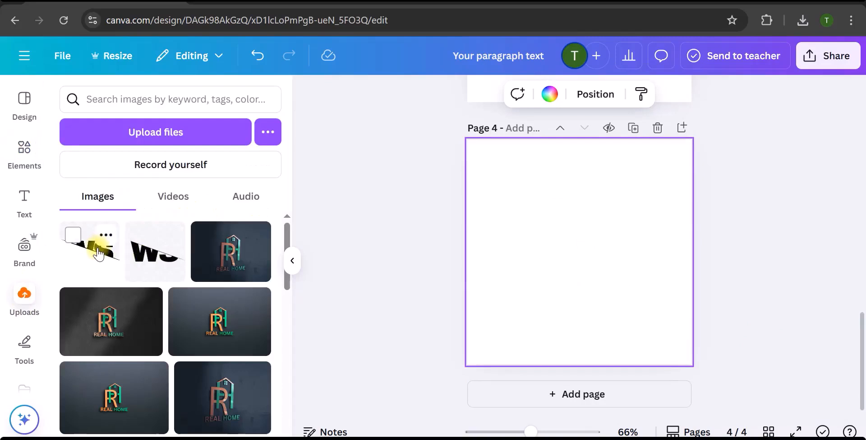
left_click_drag(98, 253, 423, 255)
left_click_drag(521, 240, 540, 239)
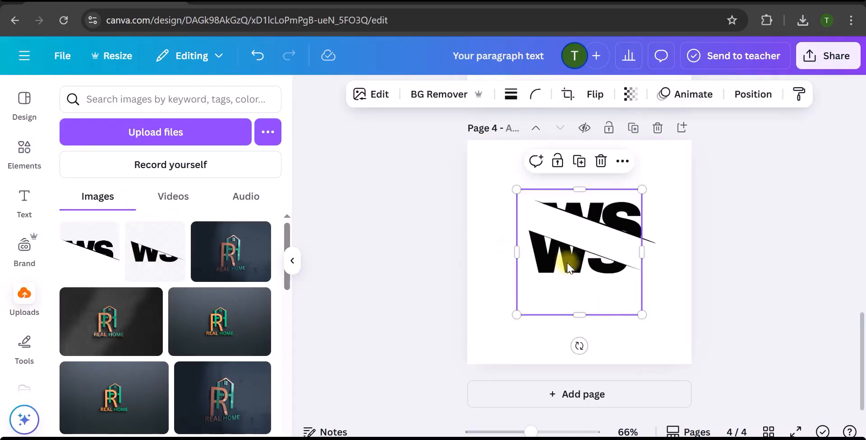
- Crop the empty margins around the two WS halves on page 4
left_click_drag(567, 330, 568, 300)
left_click_drag(569, 204, 564, 252)
left_click_drag(509, 281, 512, 281)
left_click(625, 206)
left_click_drag(625, 207, 607, 241)
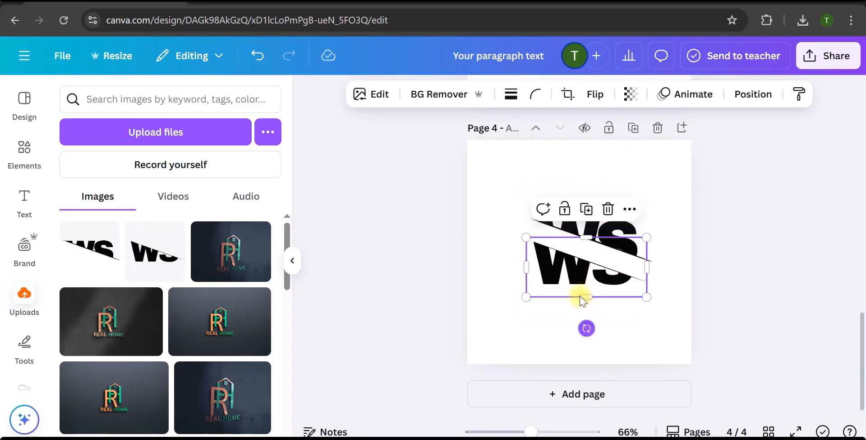
- Fit the lower WS half against the upper half with a thin diagonal gap and enlarge the lettermark to nearly the page width
left_click_drag(576, 276, 578, 253)
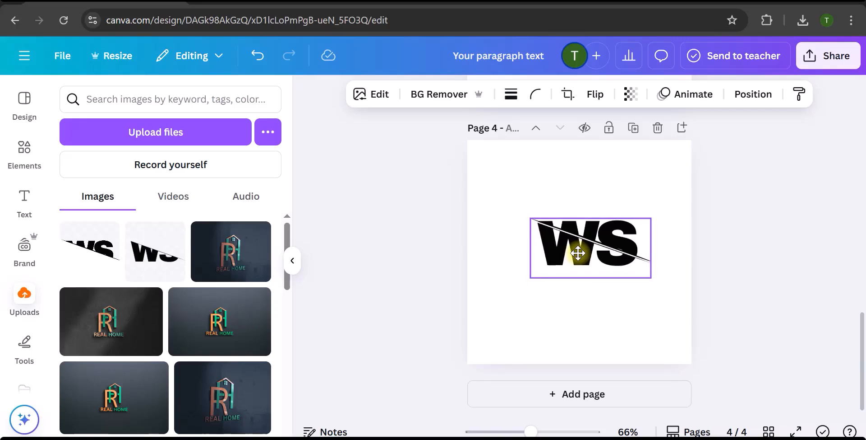
left_click_drag(527, 276, 462, 321)
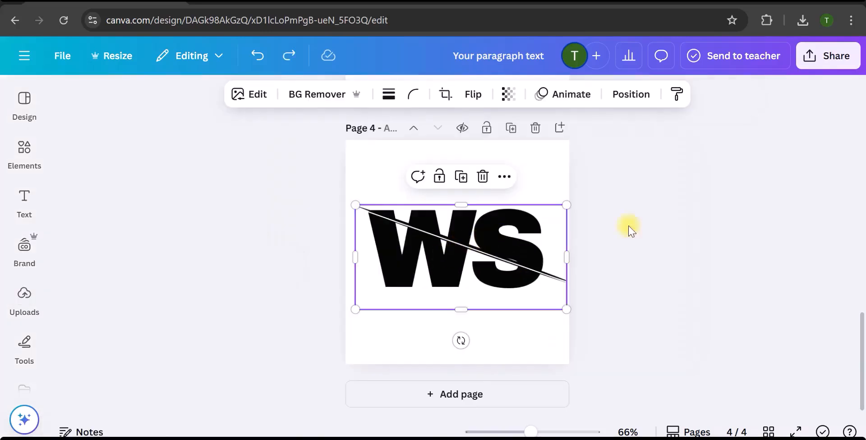
left_click(668, 224)
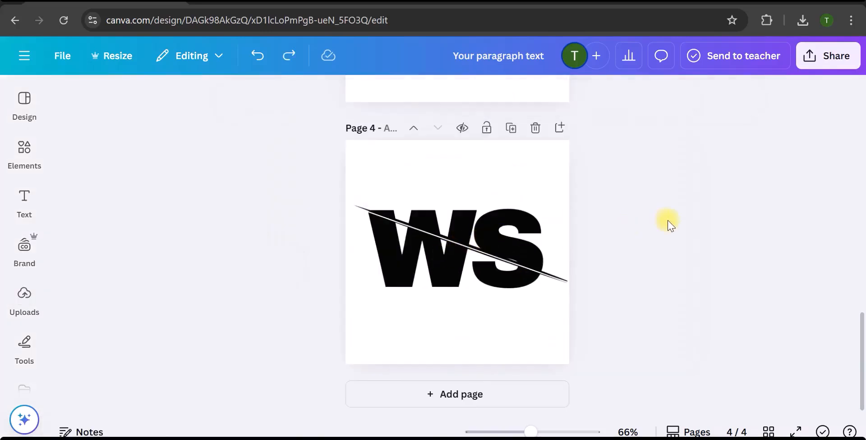
left_click(484, 237)
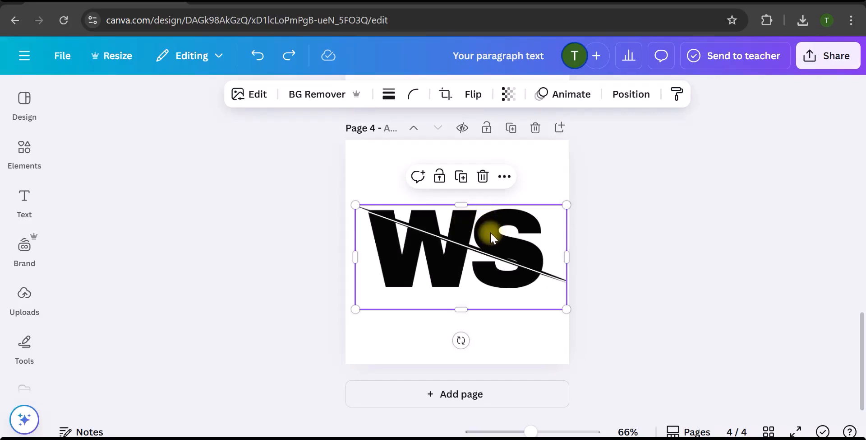
left_click_drag(491, 235, 487, 235)
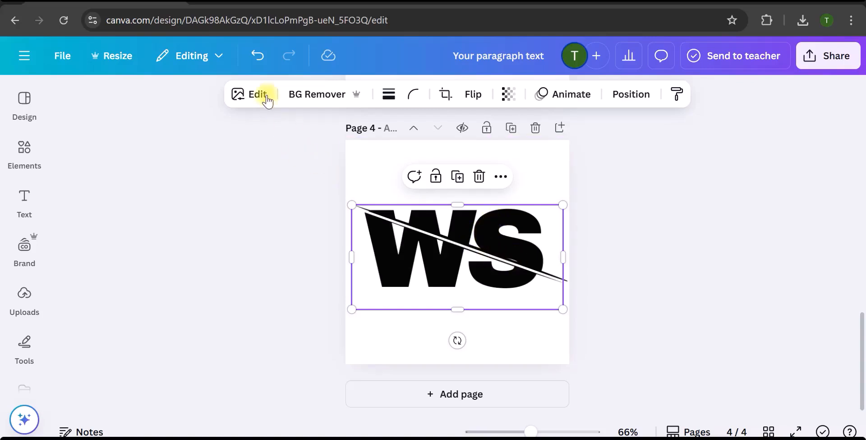
left_click(256, 54)
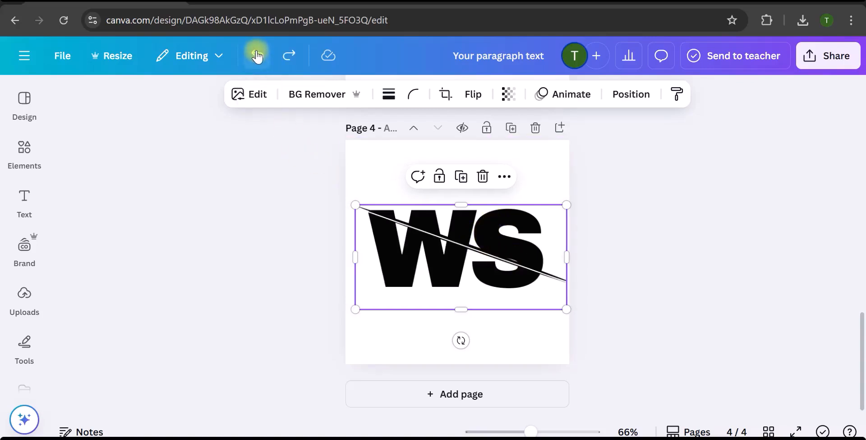
- Show the layers of page 4, select the upper WS half and remove its white background
right_click(488, 236)
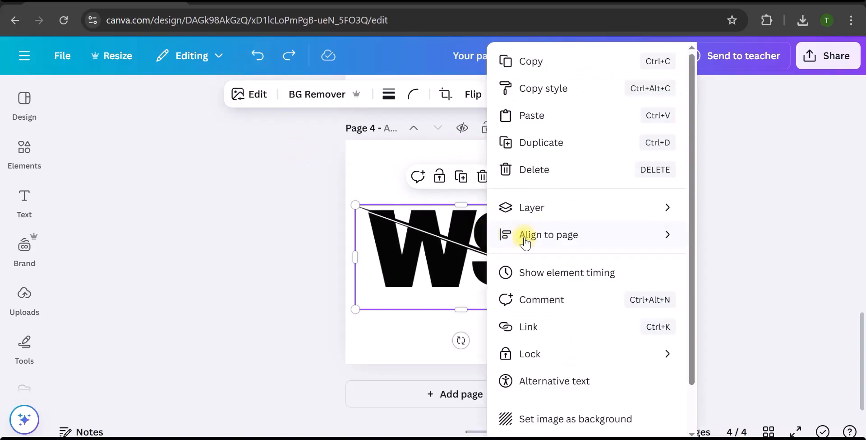
mouse_move(533, 209)
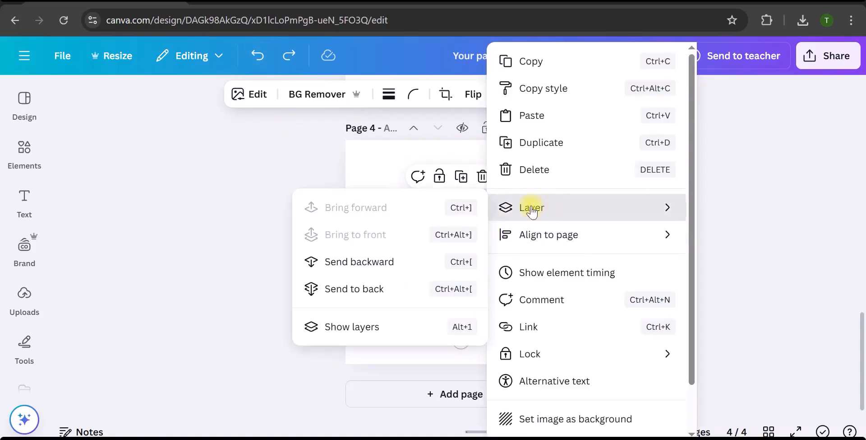
left_click(381, 327)
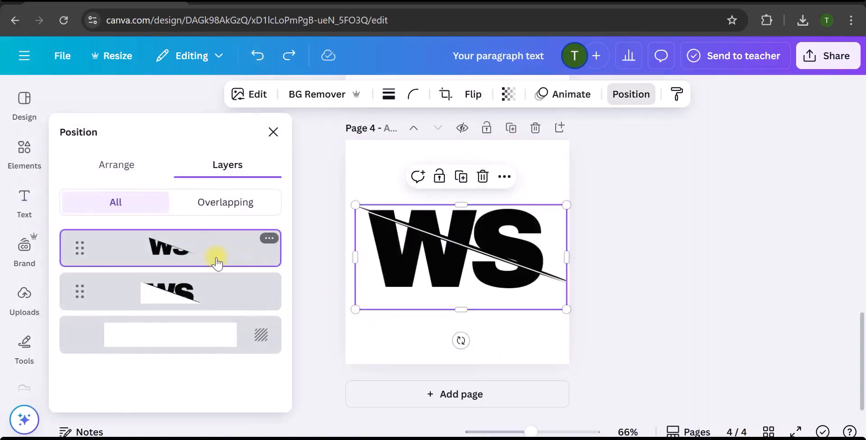
left_click(177, 297)
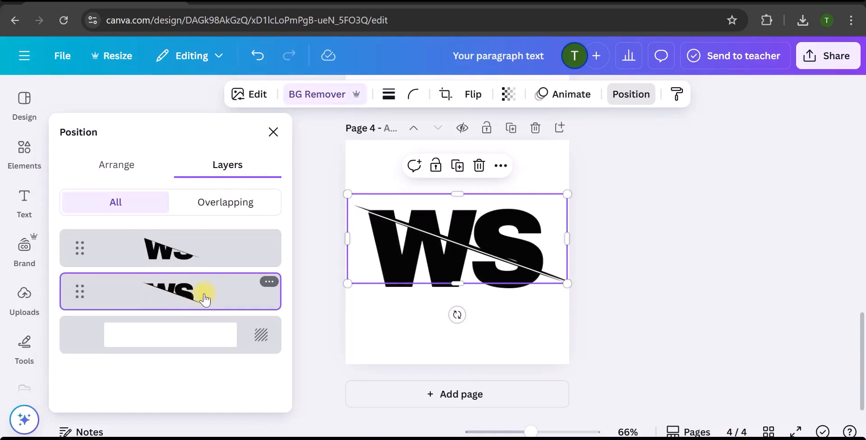
- Apply the Amber Duotone effect to the upper WS half
left_click(253, 95)
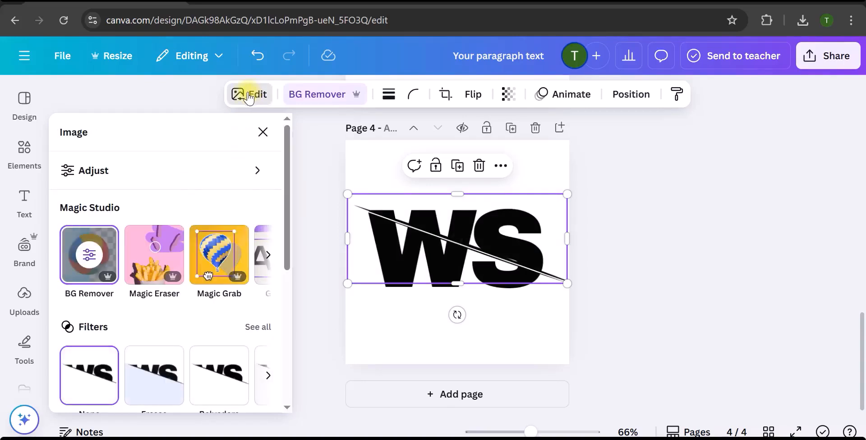
scroll(149, 300, "down", 2)
scroll(149, 302, "down", 3)
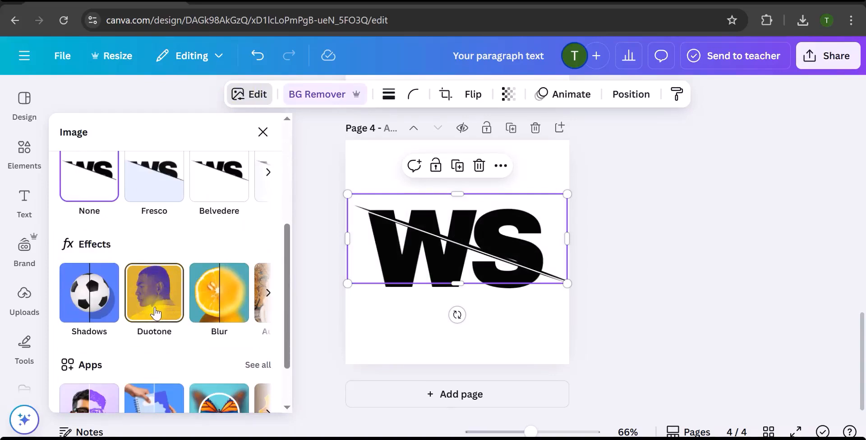
left_click(152, 308)
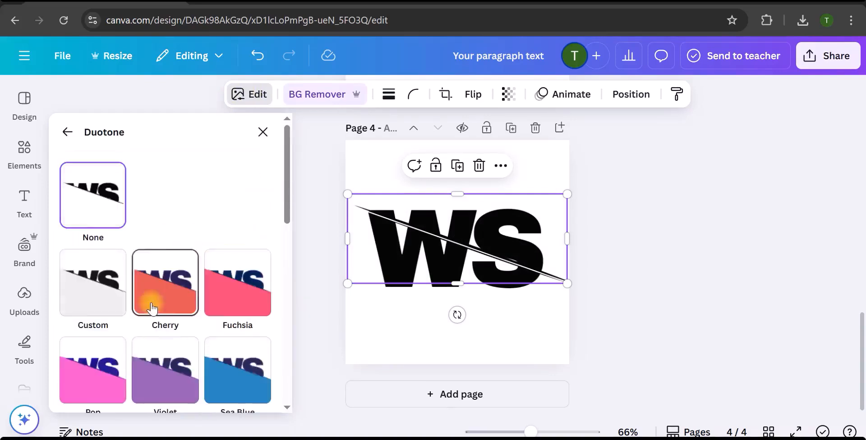
scroll(150, 305, "down", 2)
scroll(212, 256, "down", 2)
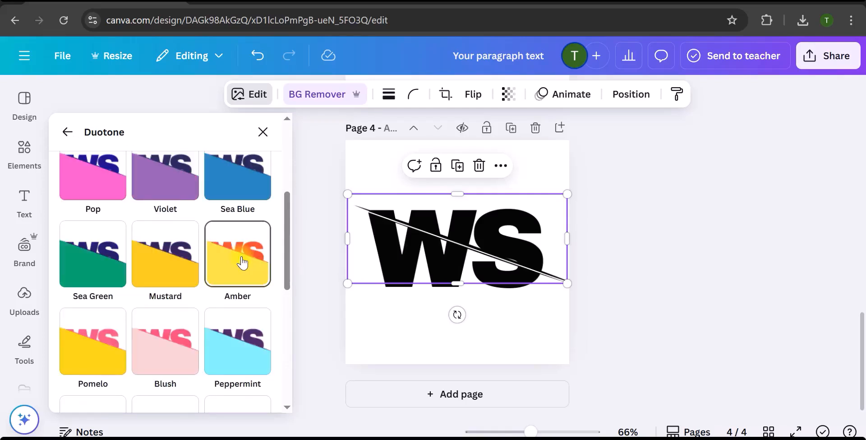
left_click(242, 262)
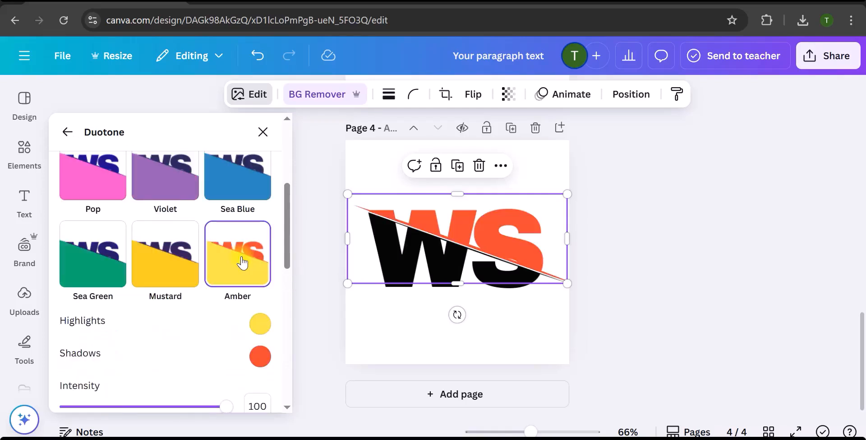
- Try the Blush and Cherry Duotone presets on the upper WS half before reapplying Amber
scroll(196, 273, "down", 2)
scroll(196, 271, "down", 2)
left_click(197, 276)
scroll(199, 280, "up", 6)
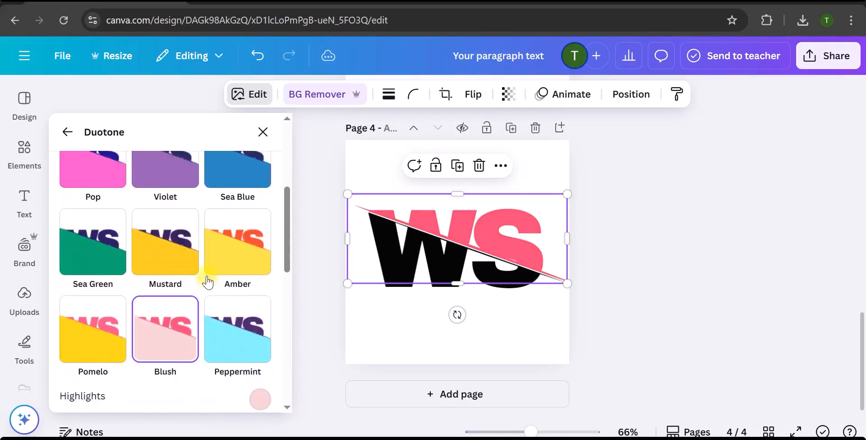
left_click(171, 289)
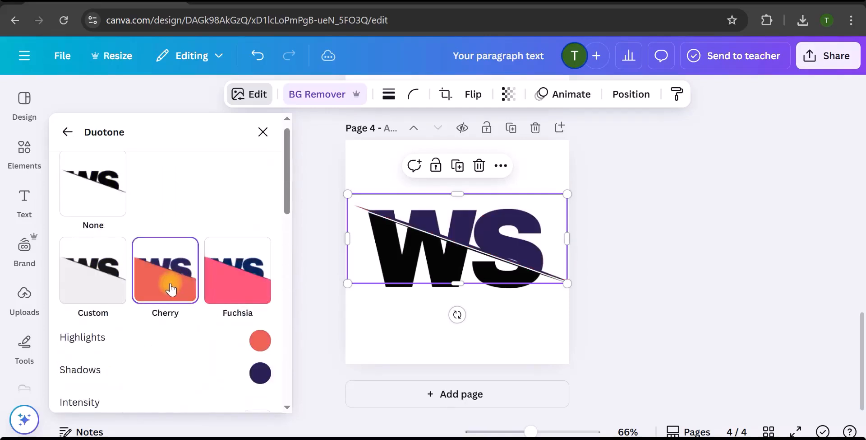
scroll(171, 284, "down", 5)
left_click(227, 302)
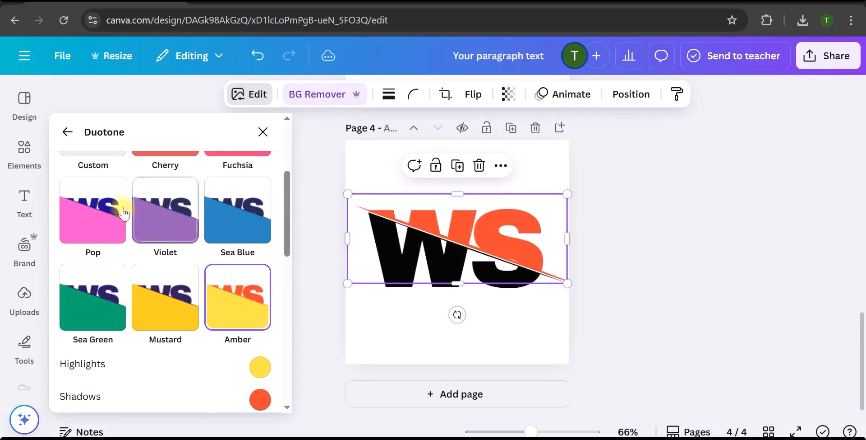
- Change the upper half's Duotone shadows colour to yellow #E8CE1C
scroll(159, 290, "down", 3)
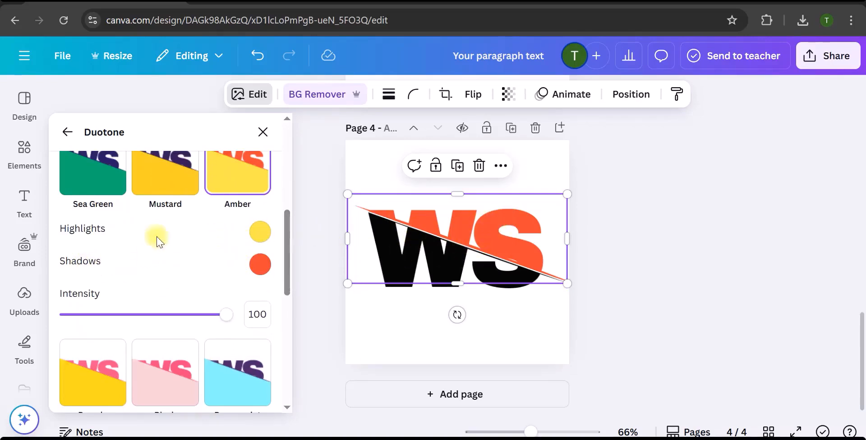
left_click(261, 264)
left_click_drag(300, 320, 361, 355)
left_click_drag(269, 381, 291, 379)
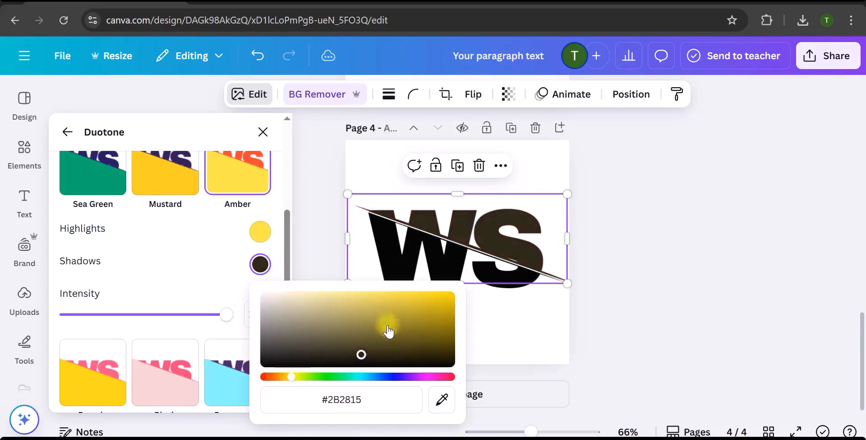
left_click_drag(359, 351, 440, 304)
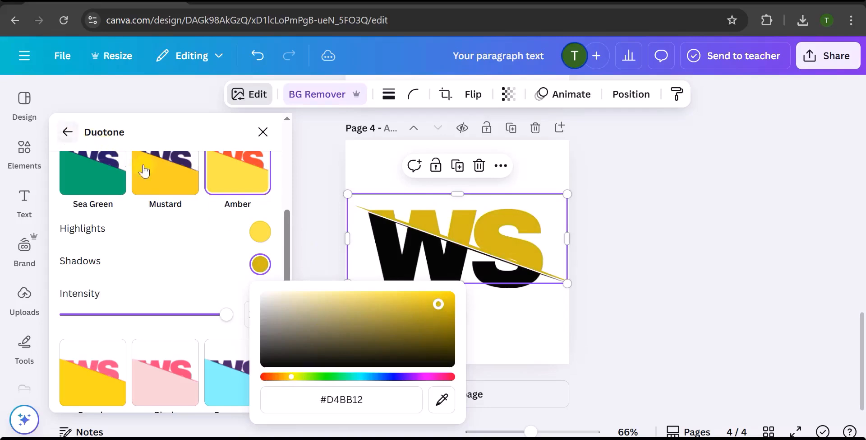
left_click_drag(440, 308, 428, 299)
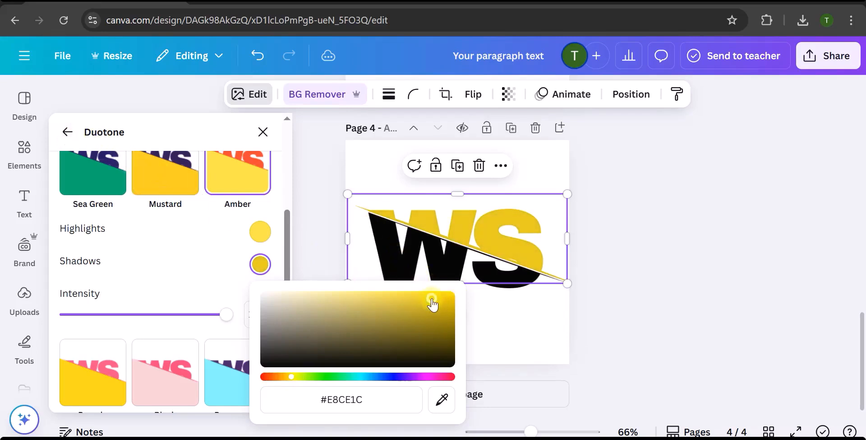
- Try the Blush Duotone preset on the lower WS half and settle on Sea Green for dark blue letters
left_click(398, 285)
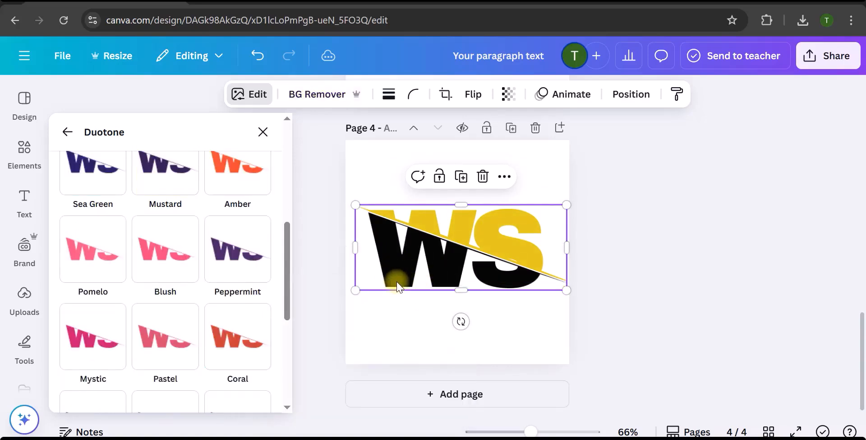
left_click(161, 262)
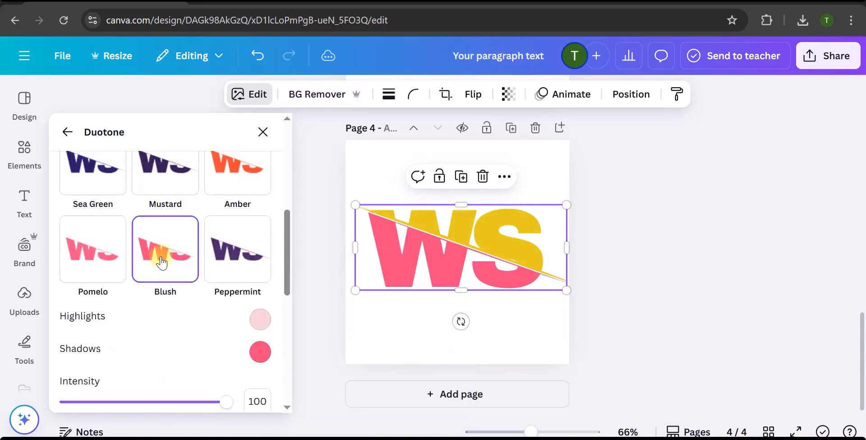
left_click(233, 254)
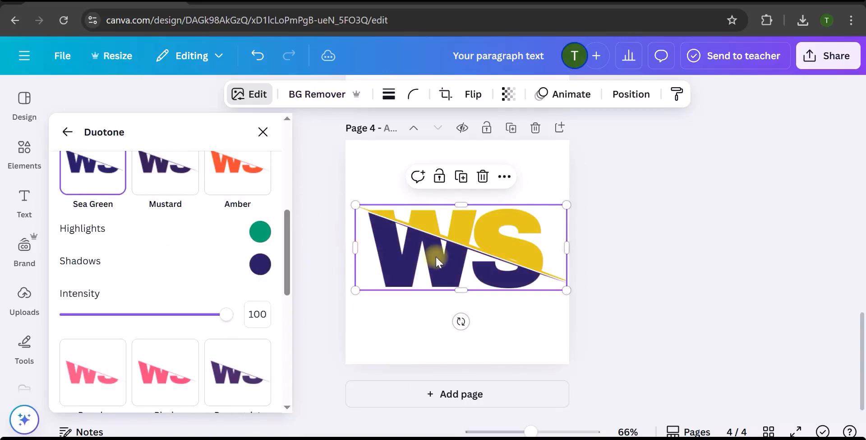
left_click(707, 234)
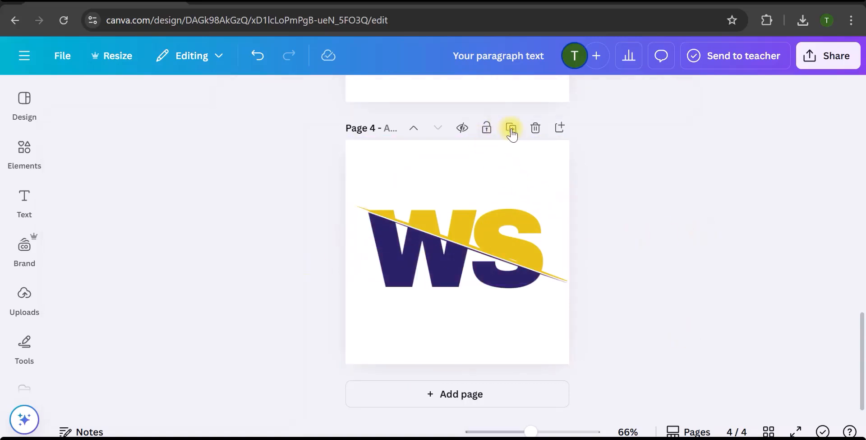
- Duplicate page 4 and add the text "WEST SERVICE" in bold, widely spaced Canva Sans, size 31.5, below the lettermark on page 5
left_click(512, 130)
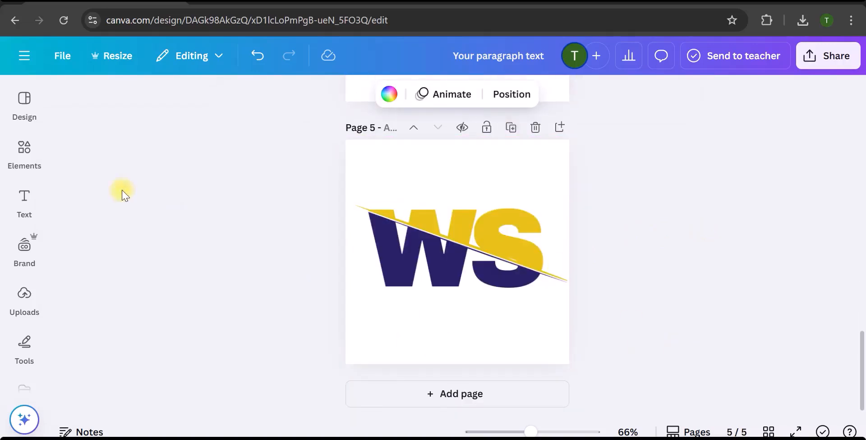
left_click(9, 205)
left_click(567, 308)
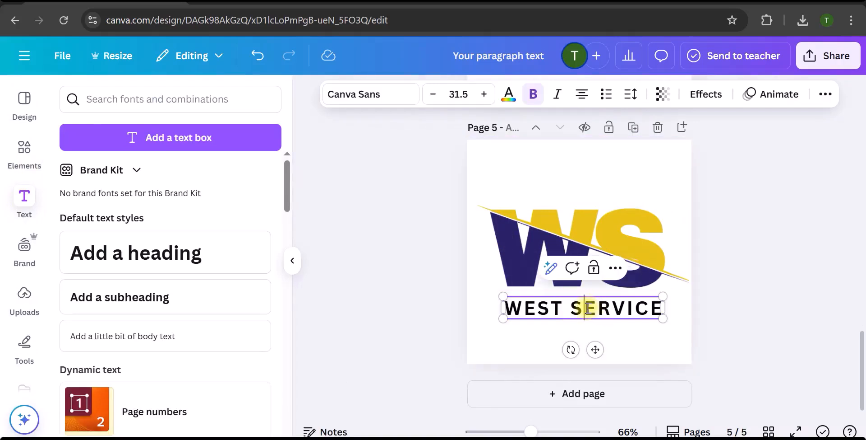
- Recolour the "WEST SERVICE" text to #291D66 by sampling the dark blue of the lower WS half
left_click(510, 95)
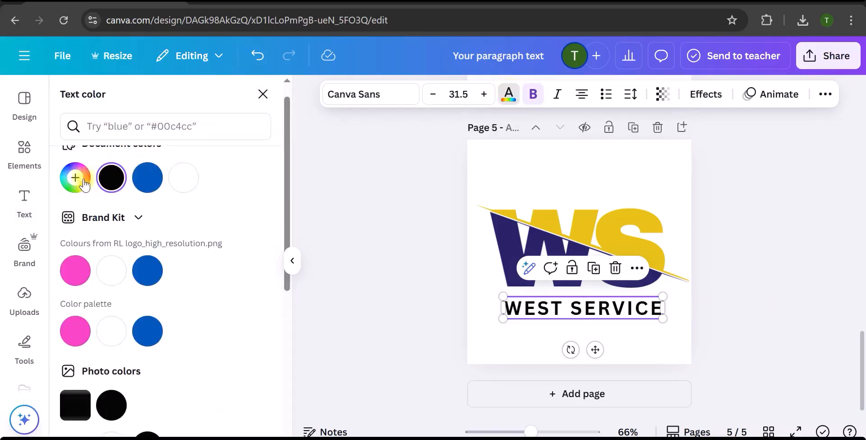
left_click(76, 178)
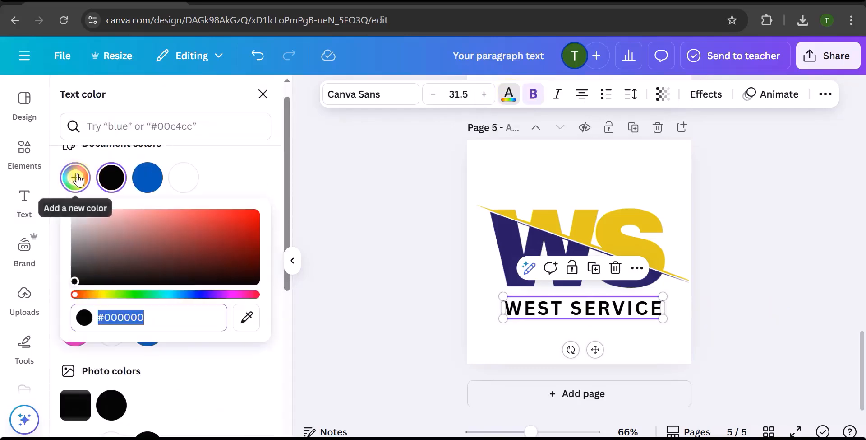
left_click(247, 318)
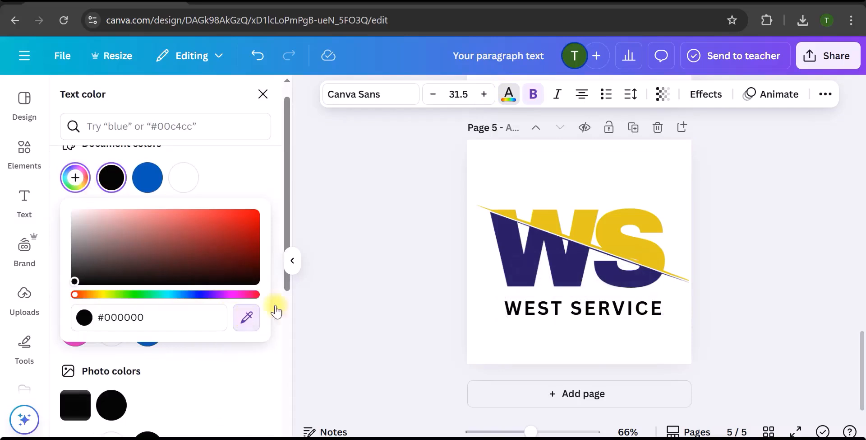
left_click(513, 264)
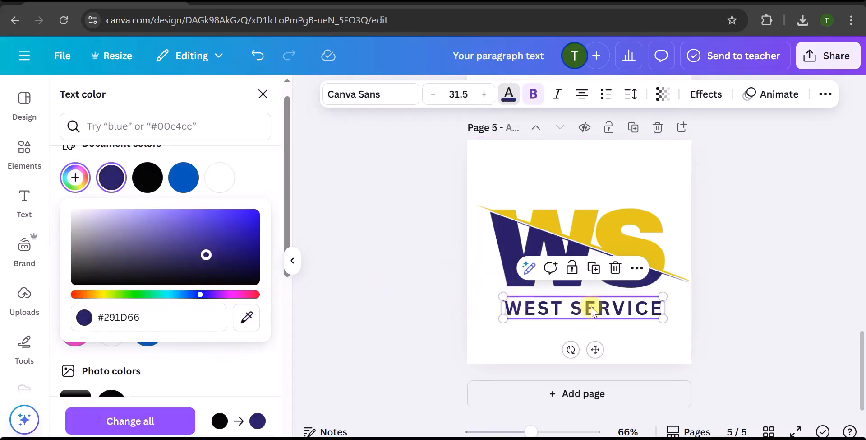
left_click(516, 333)
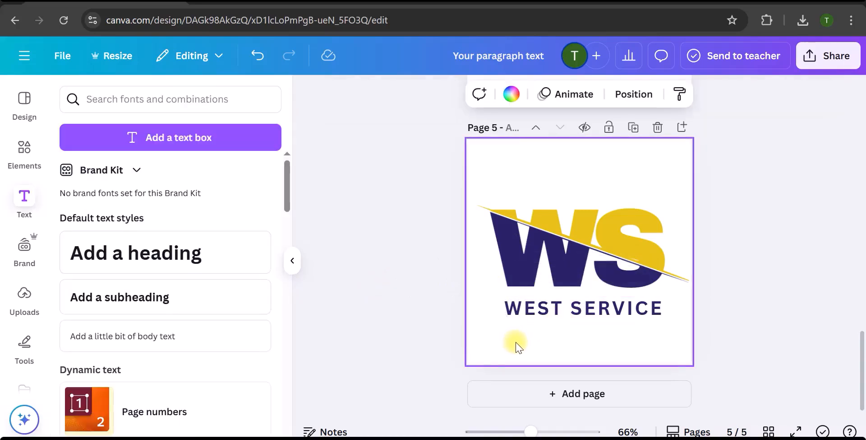
left_click(106, 98)
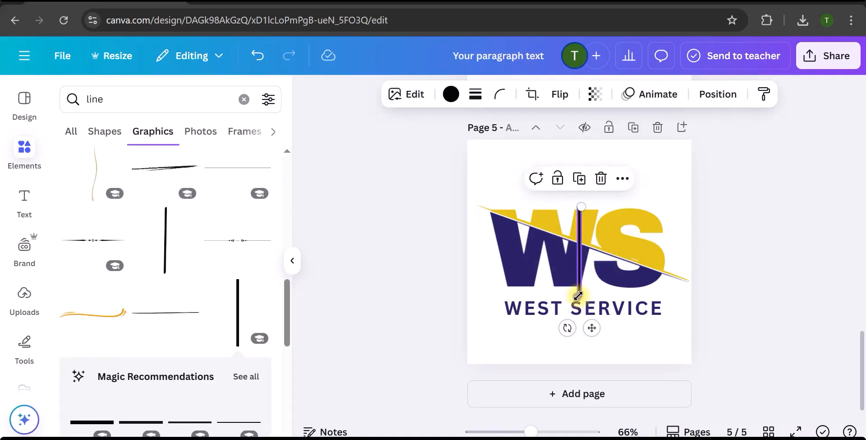
left_click_drag(578, 295, 576, 346)
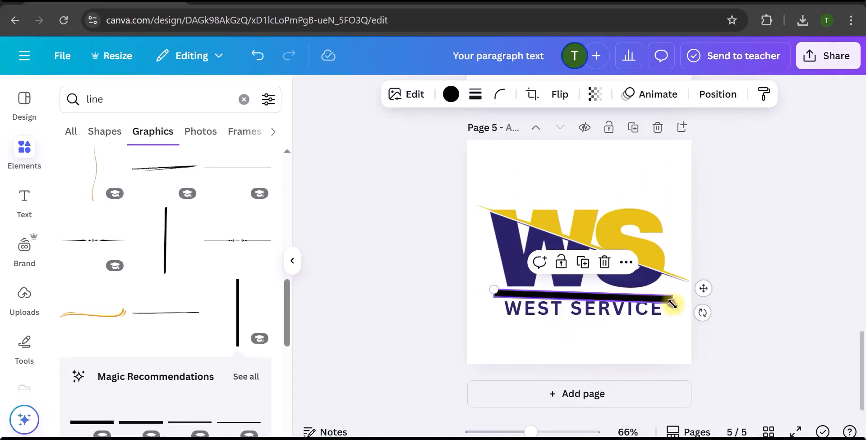
mouse_move(671, 303)
left_mouse_down()
mouse_move(715, 315)
mouse_move(700, 304)
mouse_move(671, 309)
mouse_move(705, 298)
mouse_move(657, 300)
left_mouse_up()
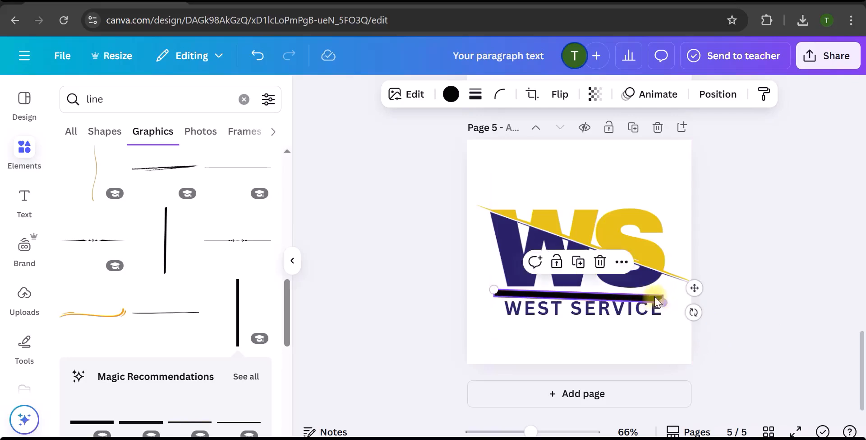
key("Delete")
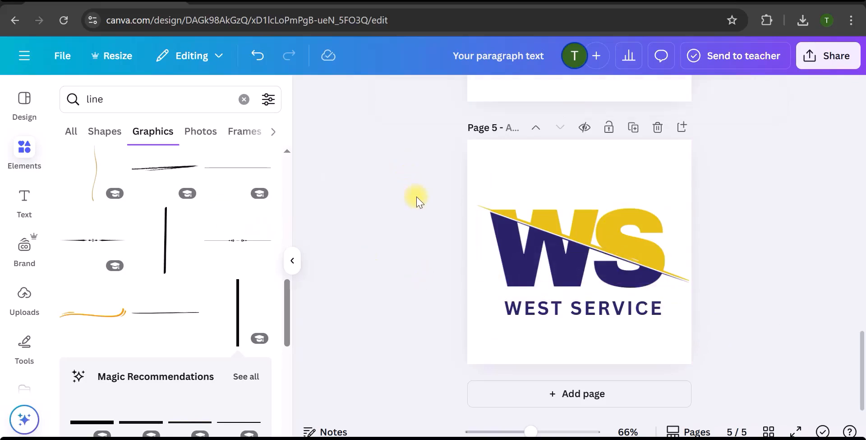
- Add a thin horizontal line between the WS lettermark and the "WEST SERVICE" text, matching the text's width
key("r")
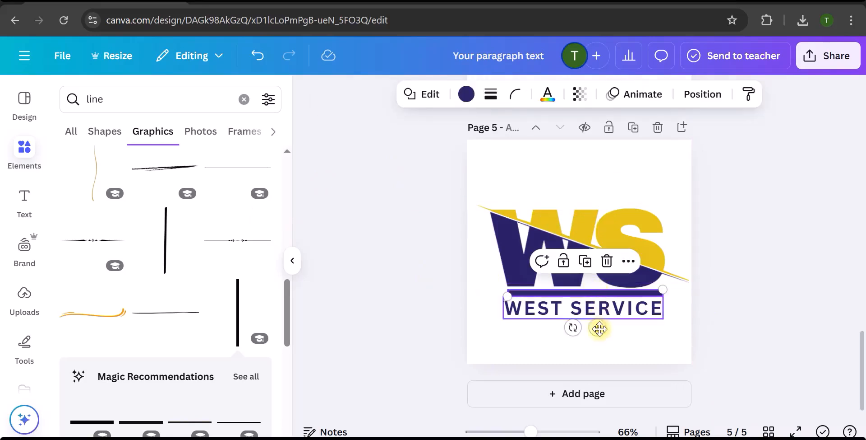
left_click_drag(599, 329, 597, 330)
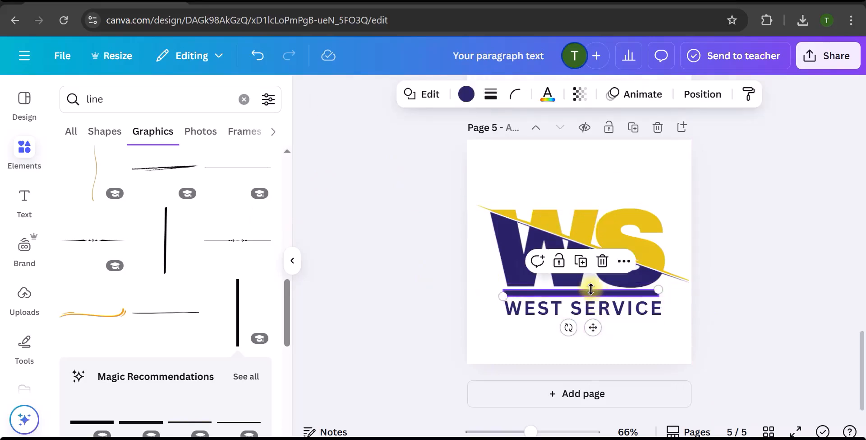
left_click_drag(591, 289, 598, 330)
left_click(677, 331)
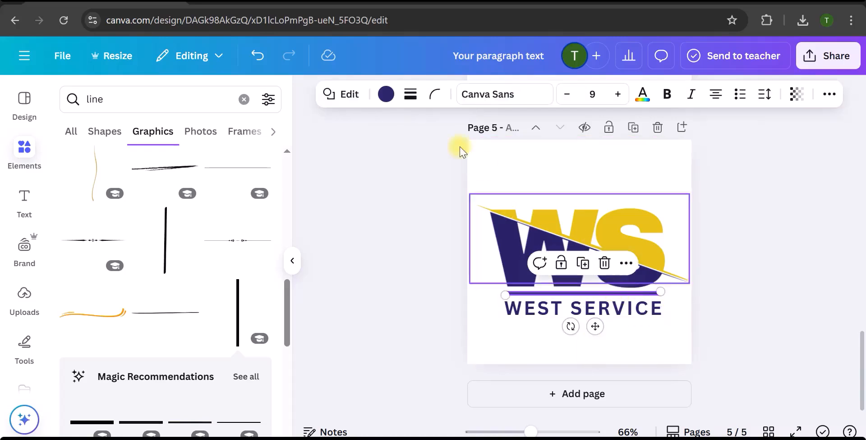
- Recolour the line to yellow by sampling the upper half of the S
left_click(386, 94)
scroll(110, 299, "down", 7)
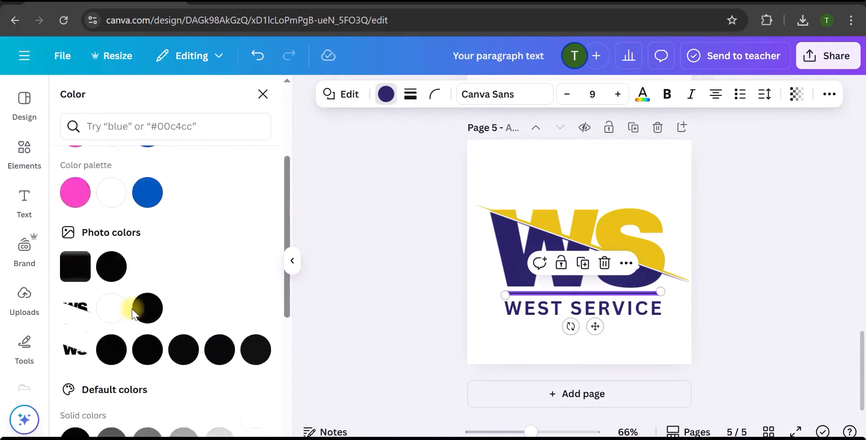
scroll(131, 306, "up", 7)
left_click(75, 199)
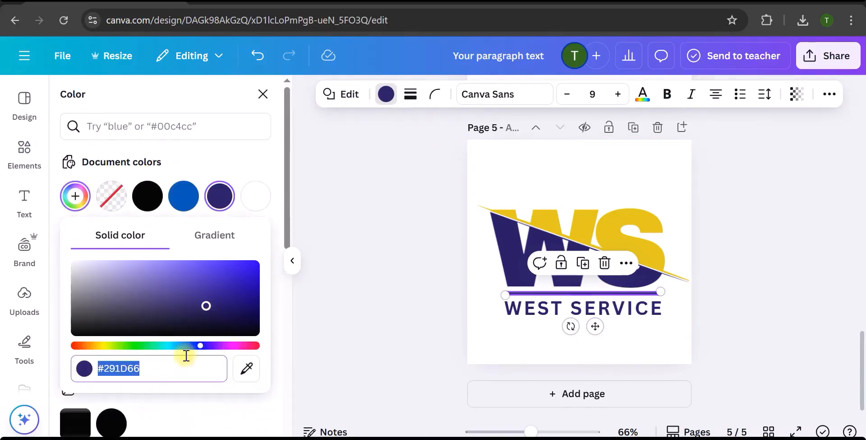
left_click(247, 370)
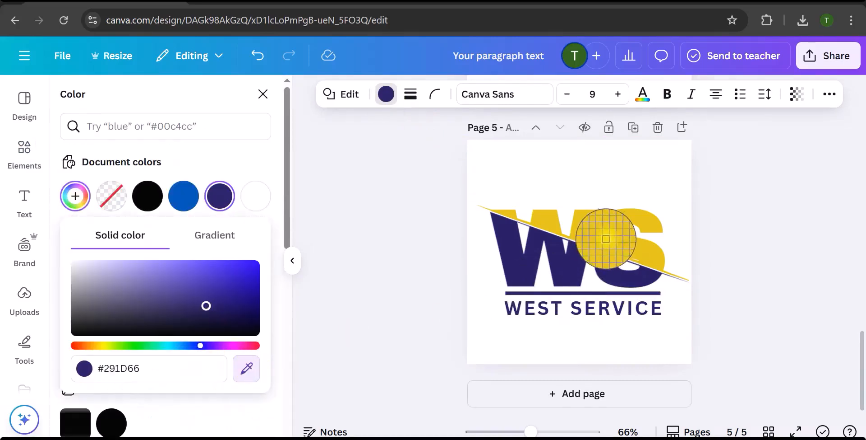
left_click(609, 239)
left_click(654, 353)
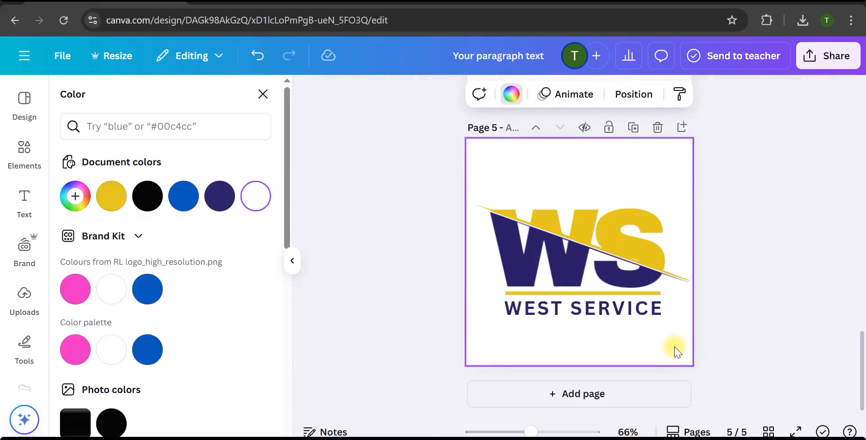
- Select all logo elements on page 5 and move them slightly upward together
left_click_drag(472, 160, 658, 338)
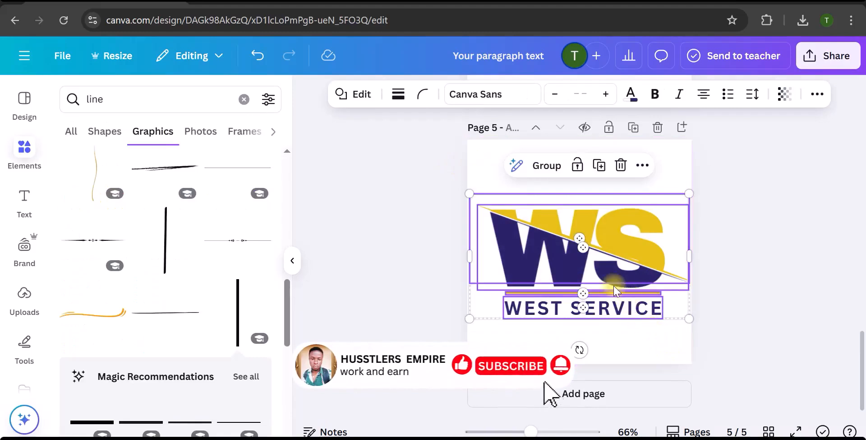
left_click_drag(604, 269, 608, 264)
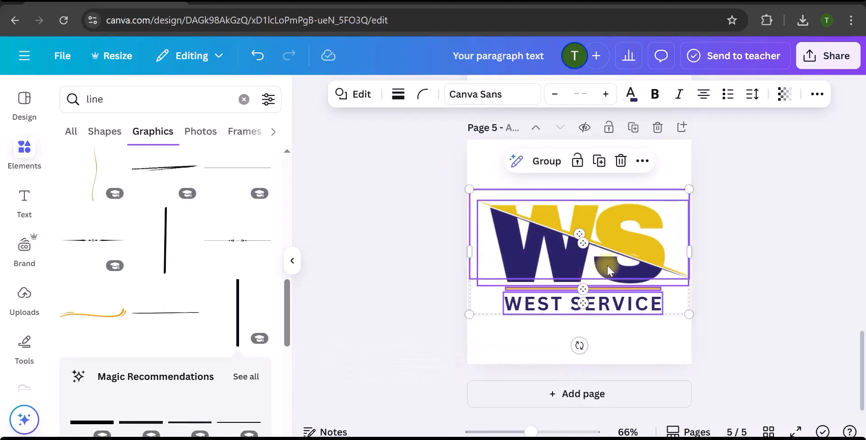
left_click(718, 269)
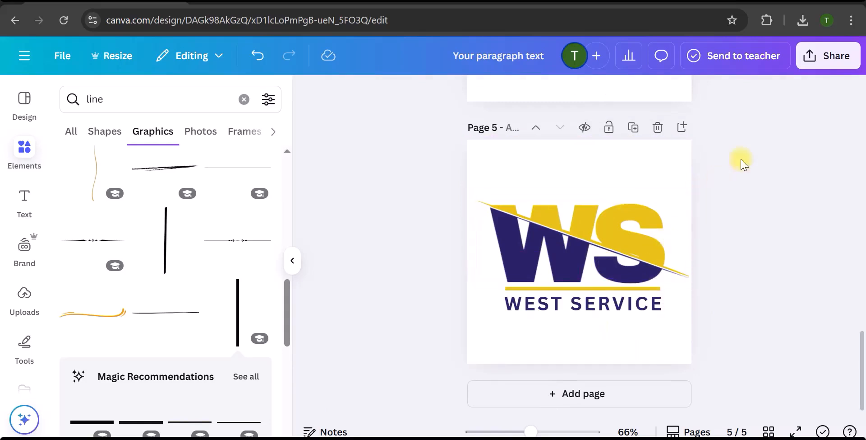
- Download the finished page 5 logo as a PNG and check it in the browser's downloads
left_click(831, 56)
left_click(619, 359)
left_click(700, 151)
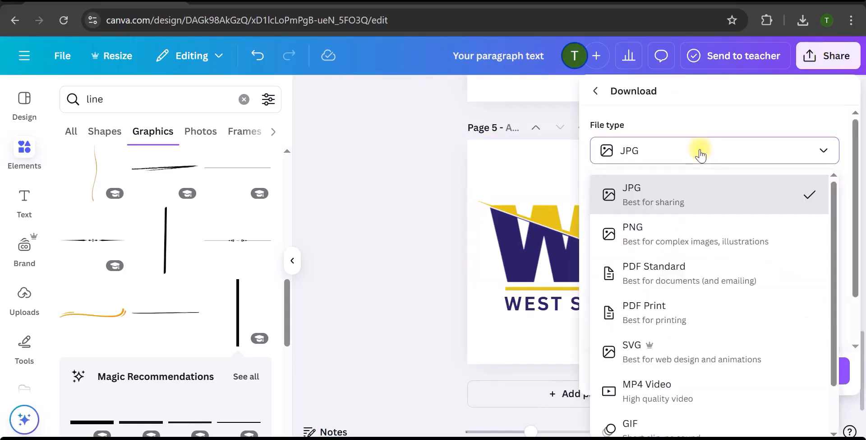
left_click(658, 248)
scroll(737, 311, "down", 1)
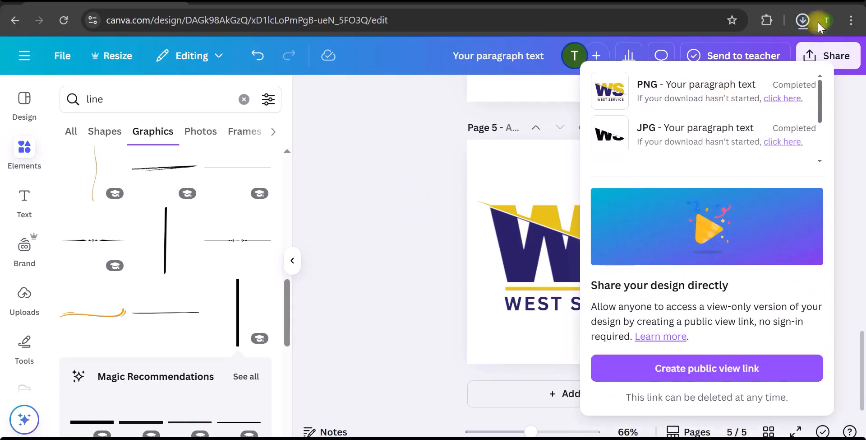
left_click(803, 20)
left_click(768, 53)
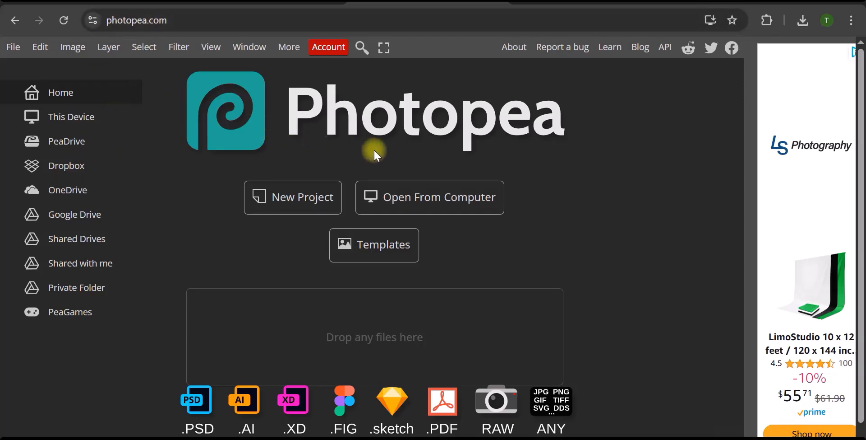
- Switch to Photopea, browse the logo mockup templates, and open "3d glass window logo mockup"
left_click(380, 253)
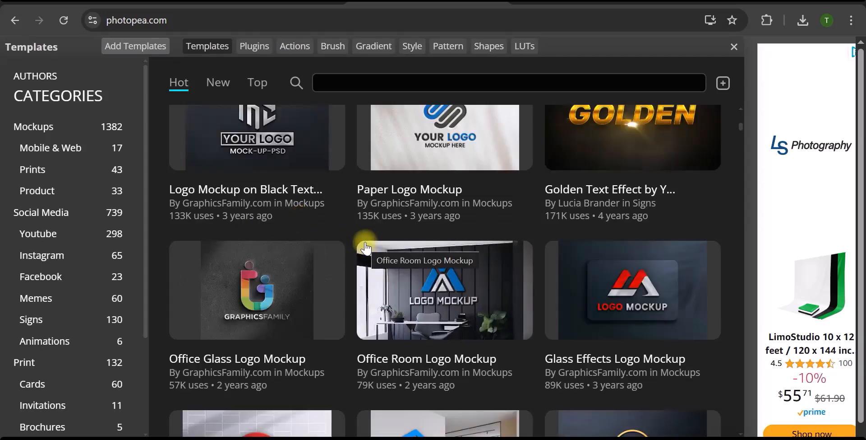
scroll(350, 229, "down", 5)
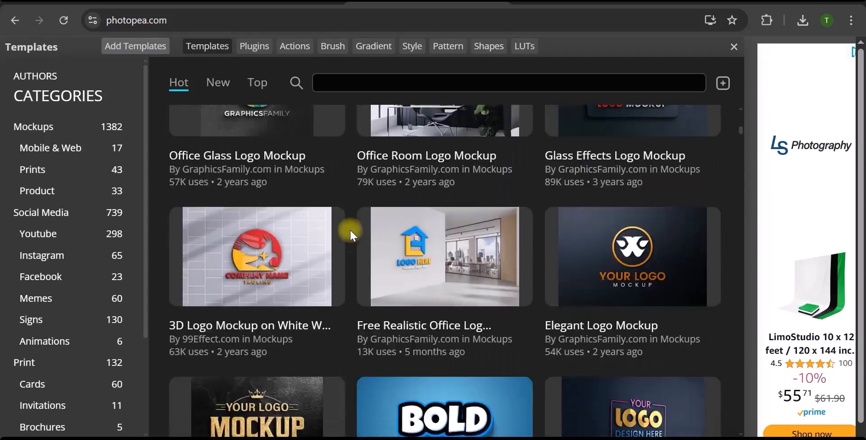
scroll(350, 228, "up", 6)
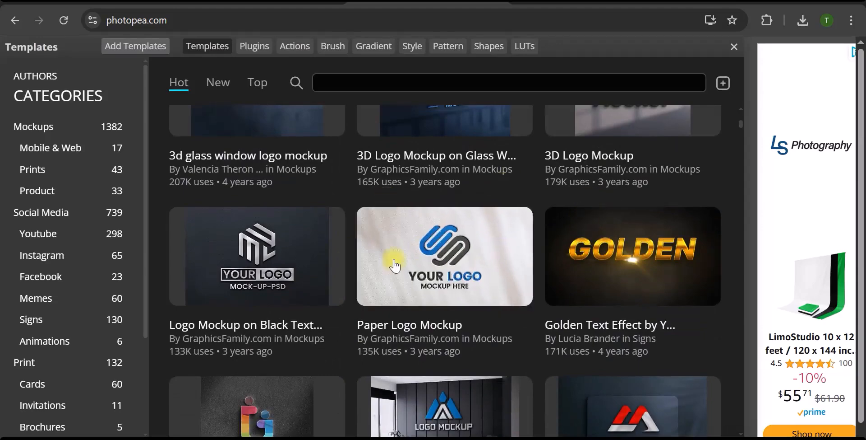
scroll(329, 259, "up", 5)
scroll(348, 208, "up", 4)
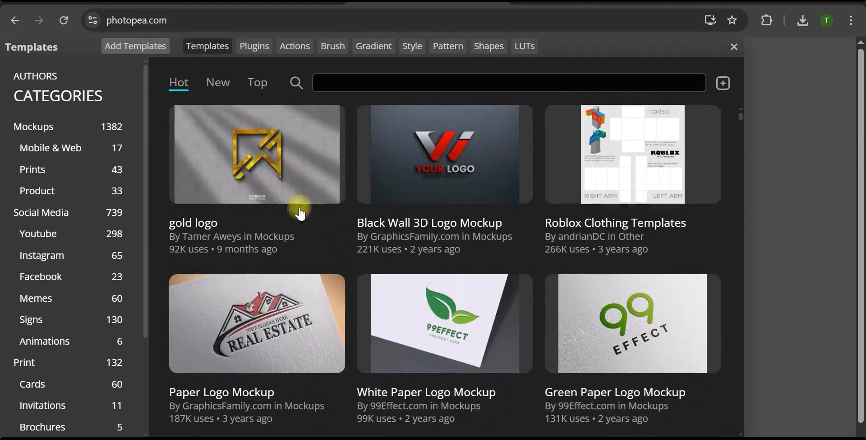
scroll(343, 253, "down", 10)
scroll(348, 256, "down", 6)
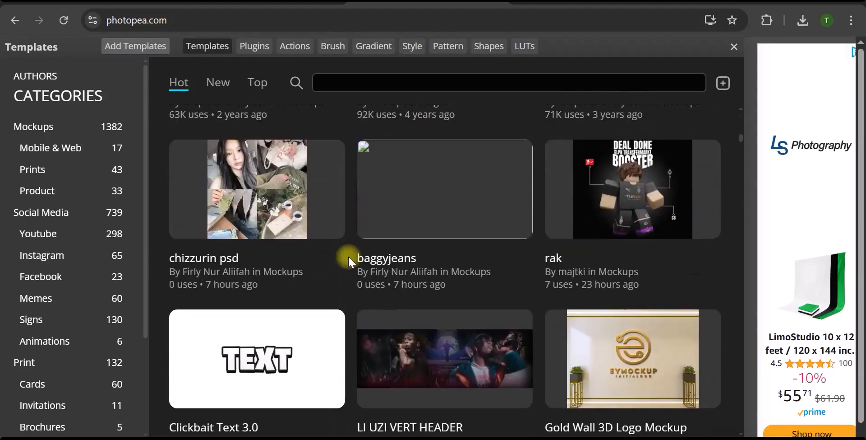
scroll(348, 255, "up", 10)
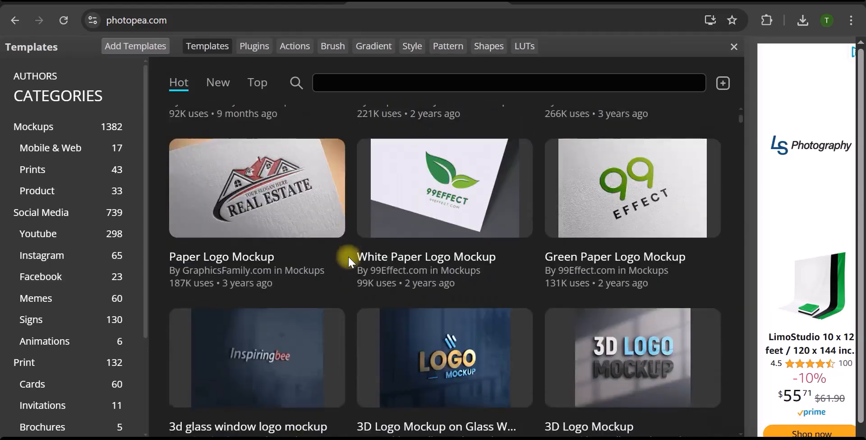
left_click(255, 346)
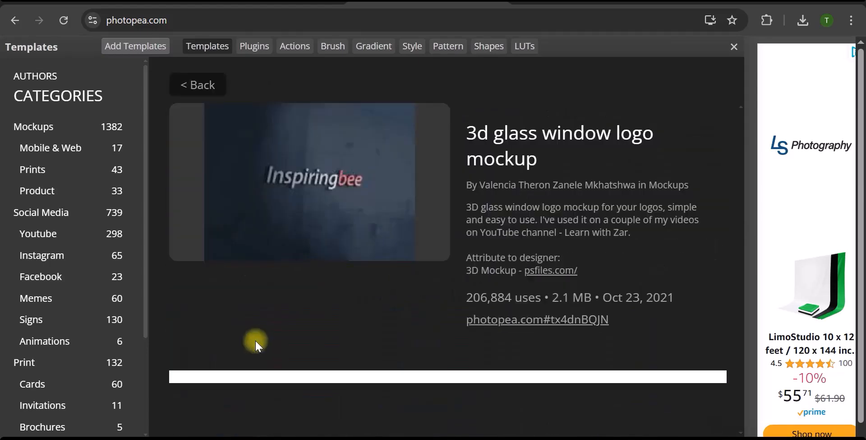
left_click(560, 326)
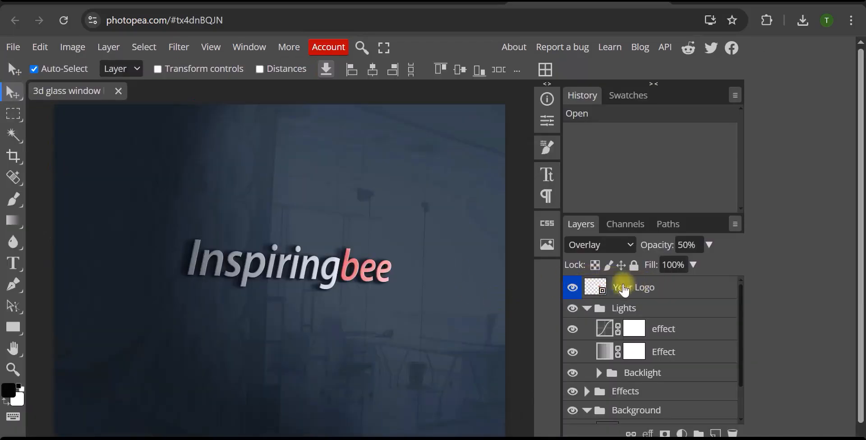
- Open the contents of the "Your Logo" smart object and hide the "Inspiringbee" placeholder text layer
double_click(594, 291)
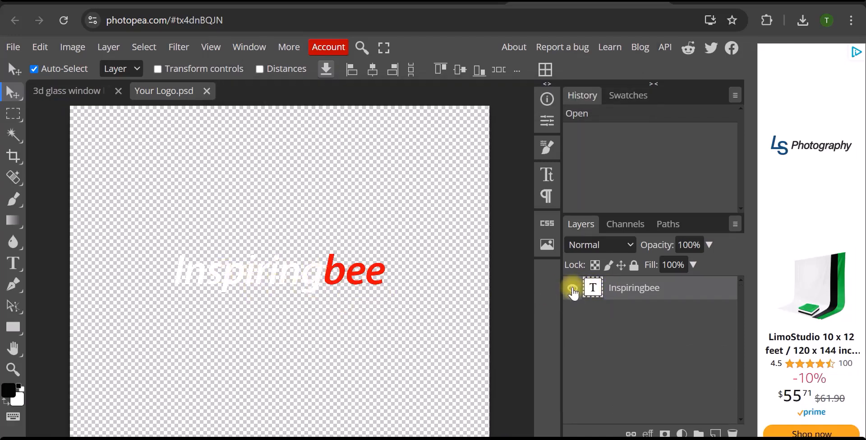
left_click(572, 289)
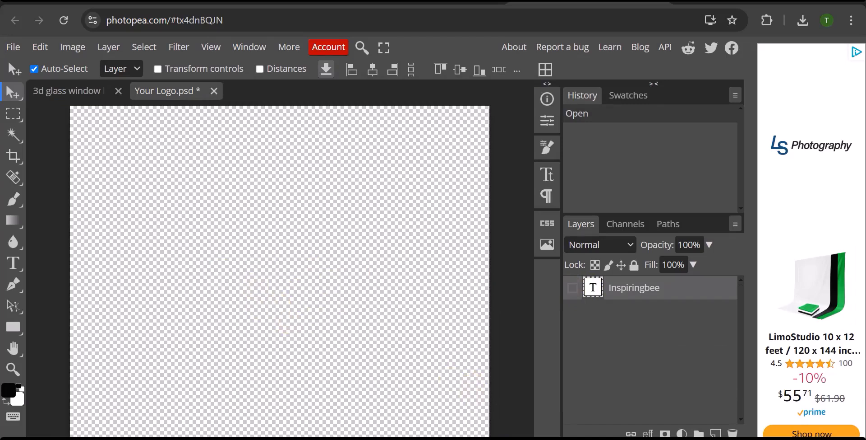
- Place the "Your paragraph text (2)" logo image from the Downloads folder and enlarge it to 681.6%
key("alt+Tab")
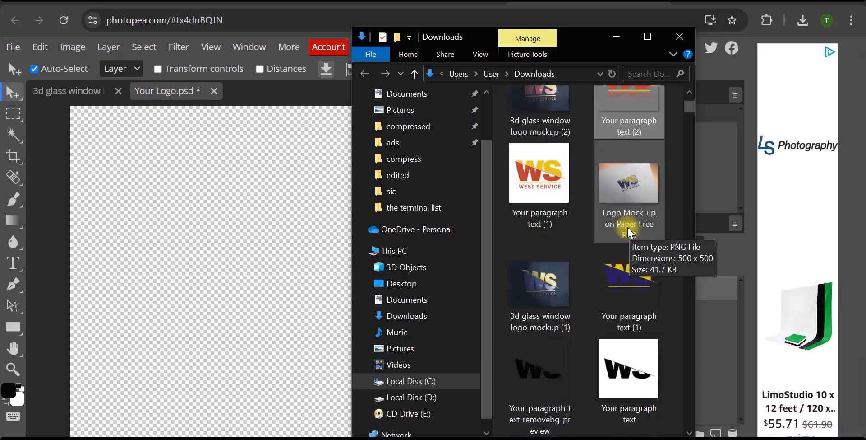
left_click_drag(626, 224, 212, 310)
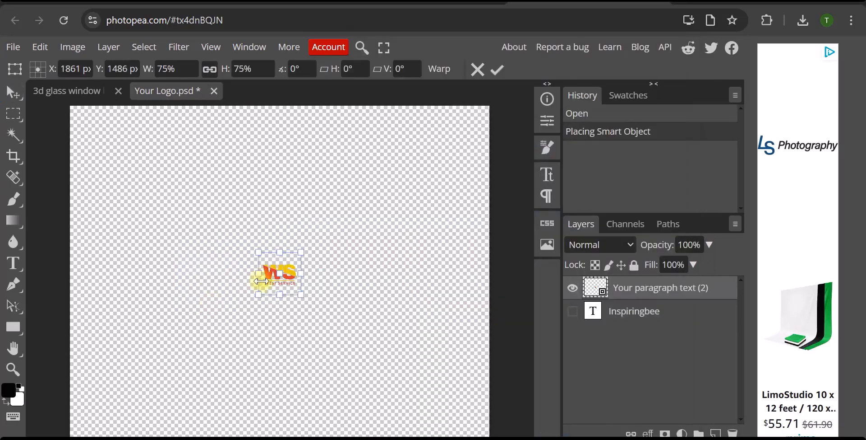
left_click_drag(260, 280, 109, 110)
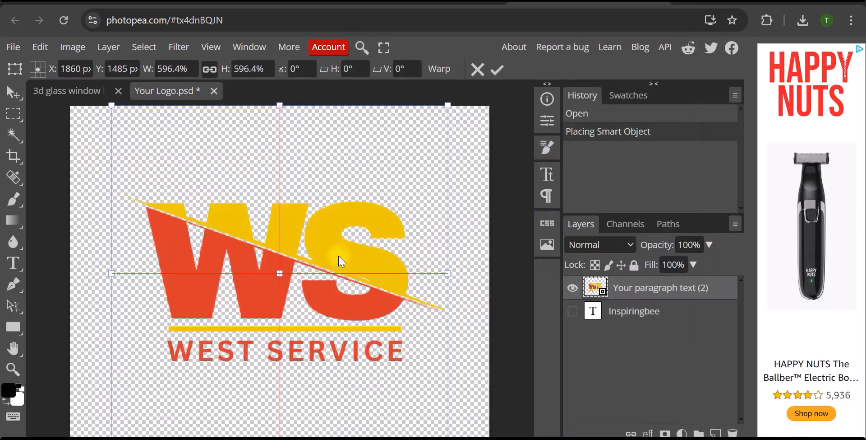
left_click_drag(111, 105, 13, 57)
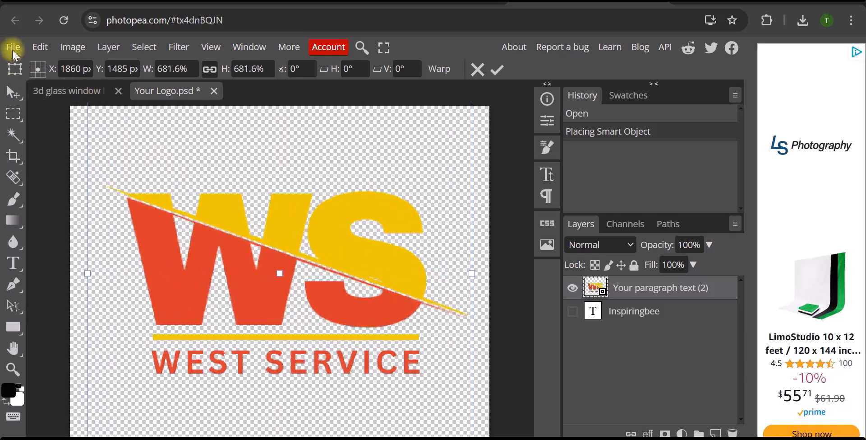
- Save the logo smart object and export the updated 3d glass window mockup as an image
left_click(14, 47)
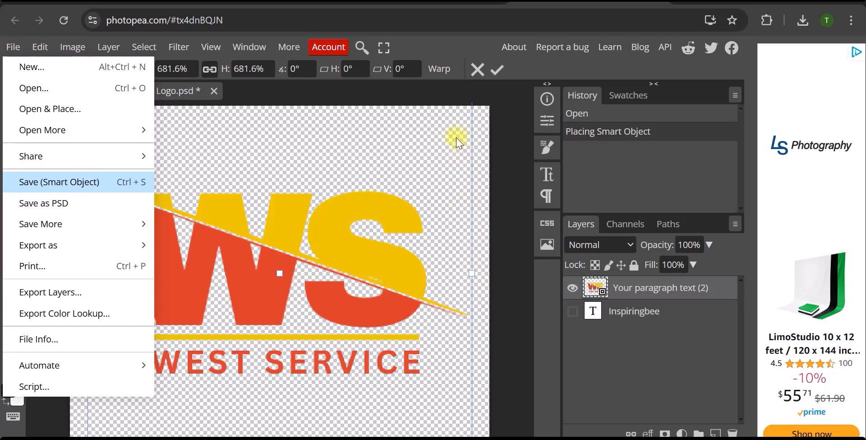
key("ctrl+s")
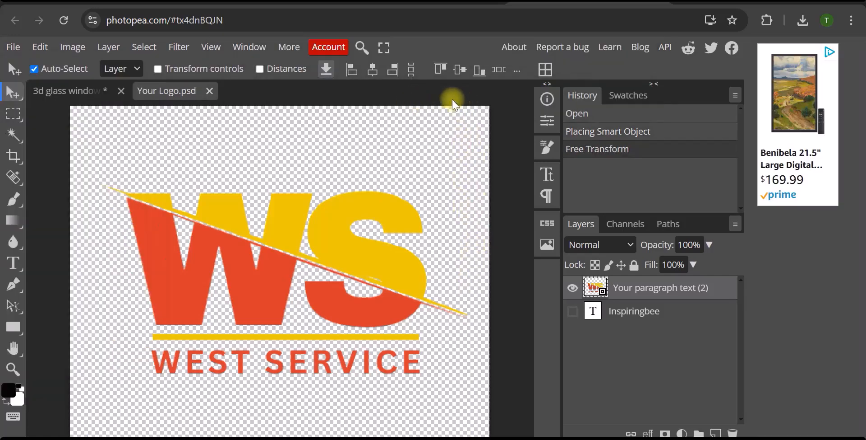
left_click(56, 94)
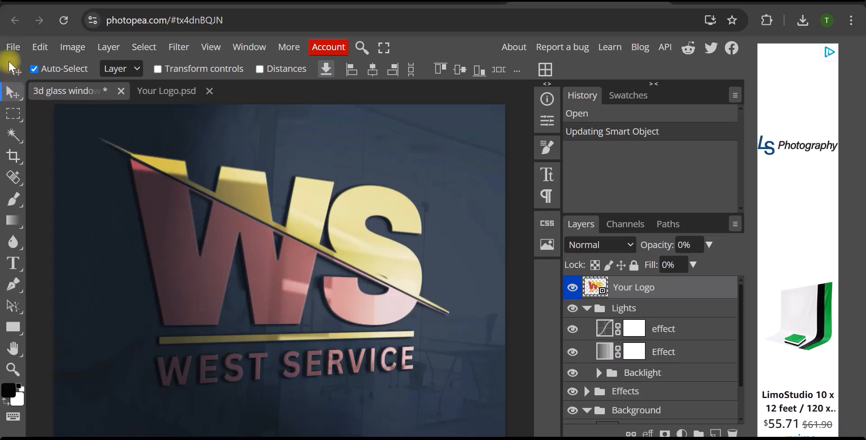
left_click(13, 45)
mouse_move(65, 246)
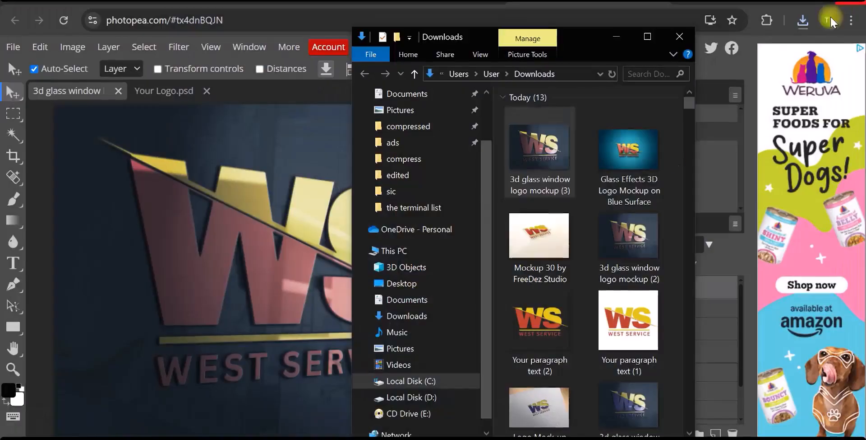
- View the exported "Glass Effects 3D Logo Mockup on Blue Surface" and "Mockup 30 by FreeDez Studio" images from the Downloads folder
double_click(638, 145)
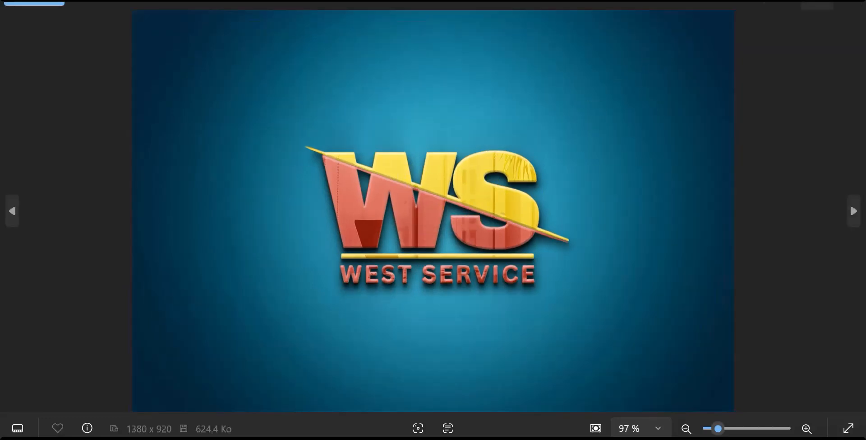
left_click(850, 4)
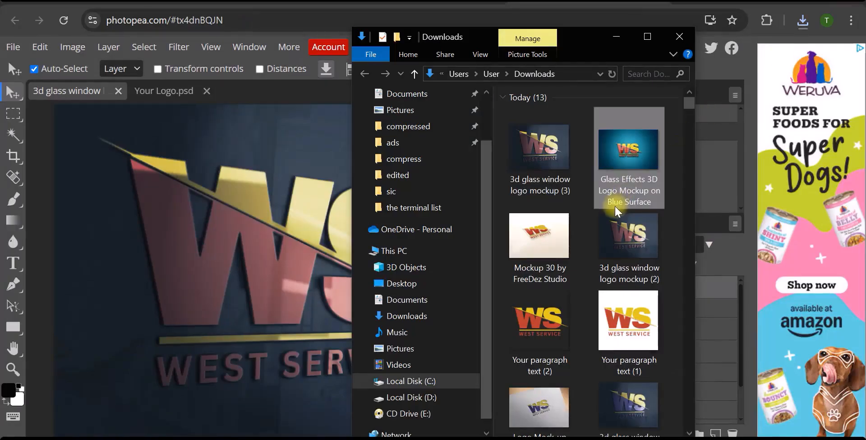
scroll(567, 199, "down", 2)
double_click(544, 181)
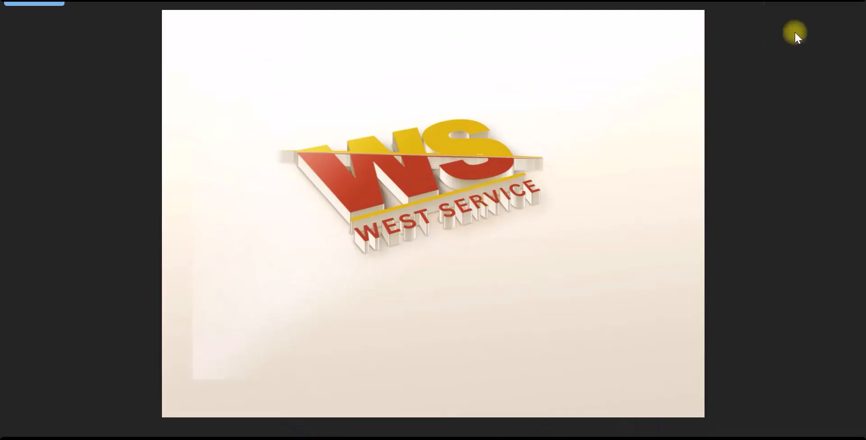